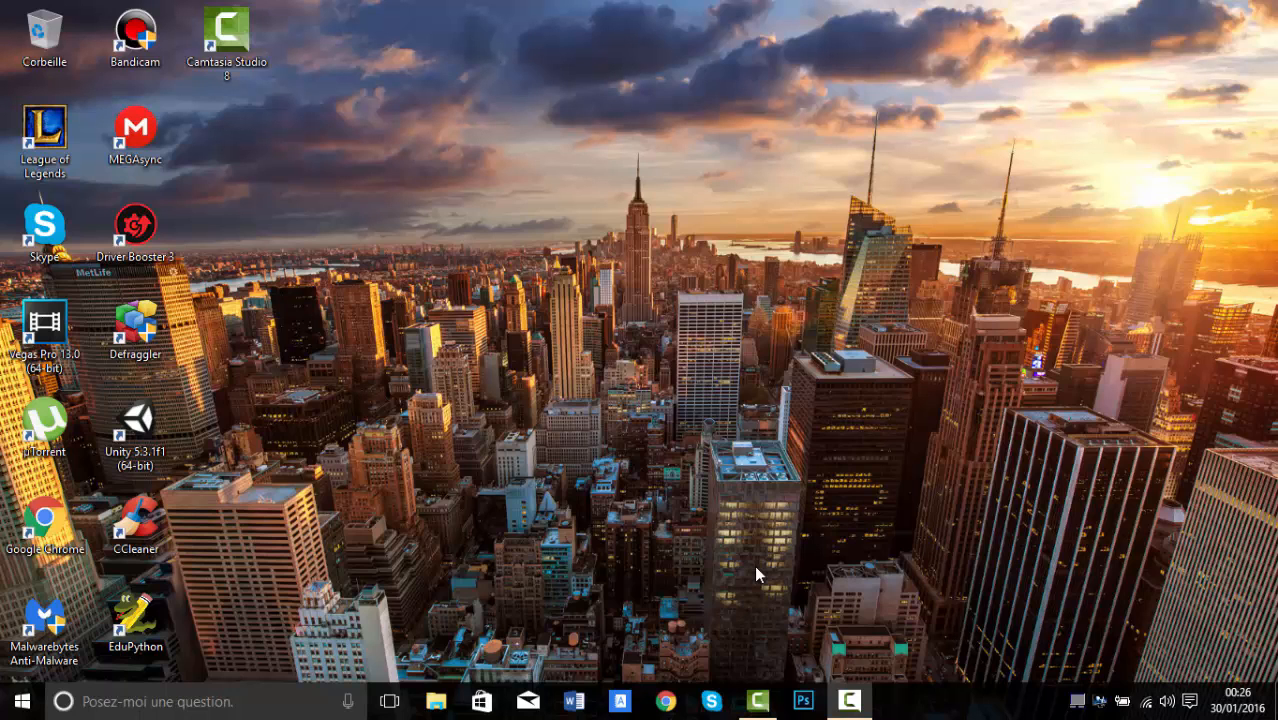
Step: Switch to Google Chrome and go to mafreebox.freebox.fr
{"action": "left_click", "coordinate": [668, 700]}
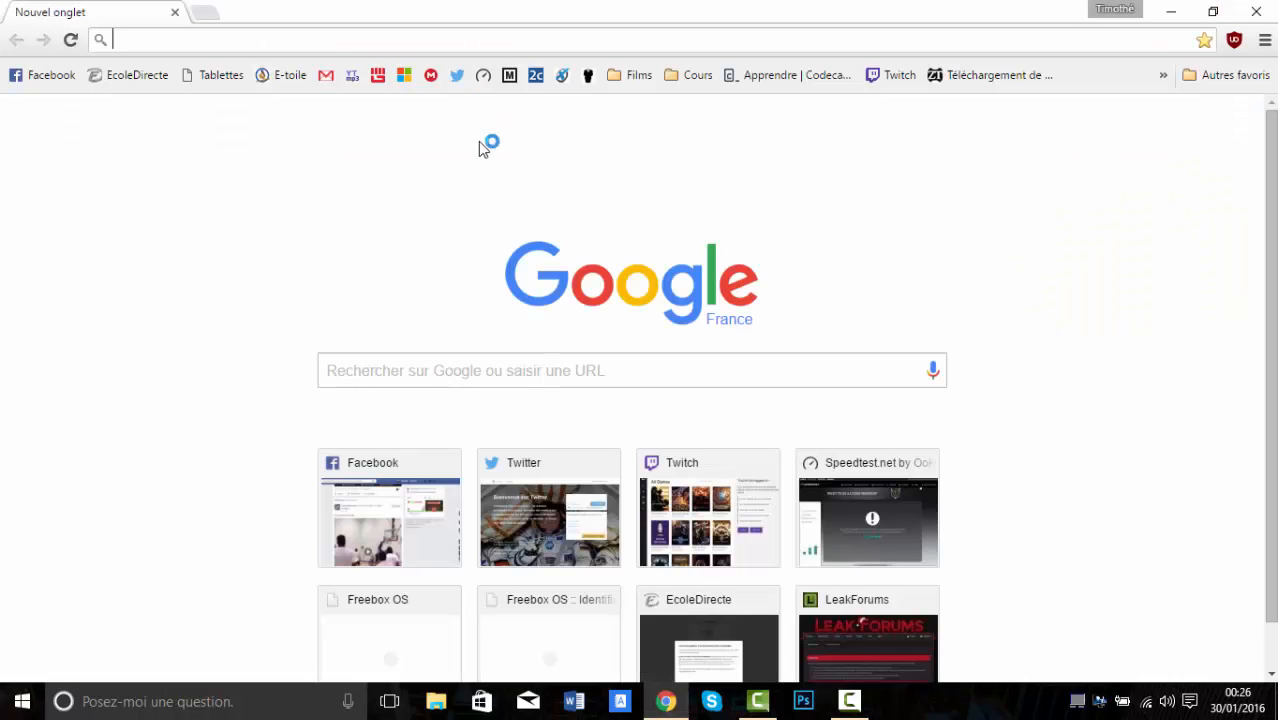
{"action": "type", "text": "mafreebox.freebox.fr"}
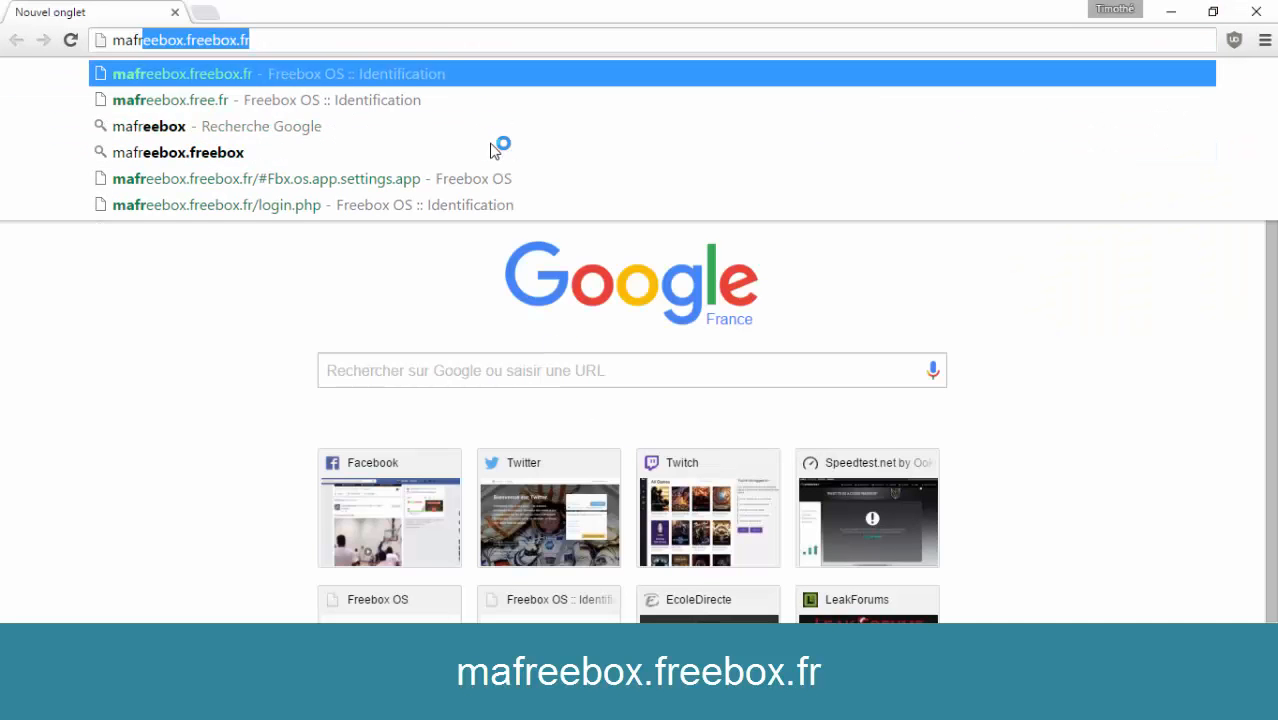
{"action": "key", "text": "Return"}
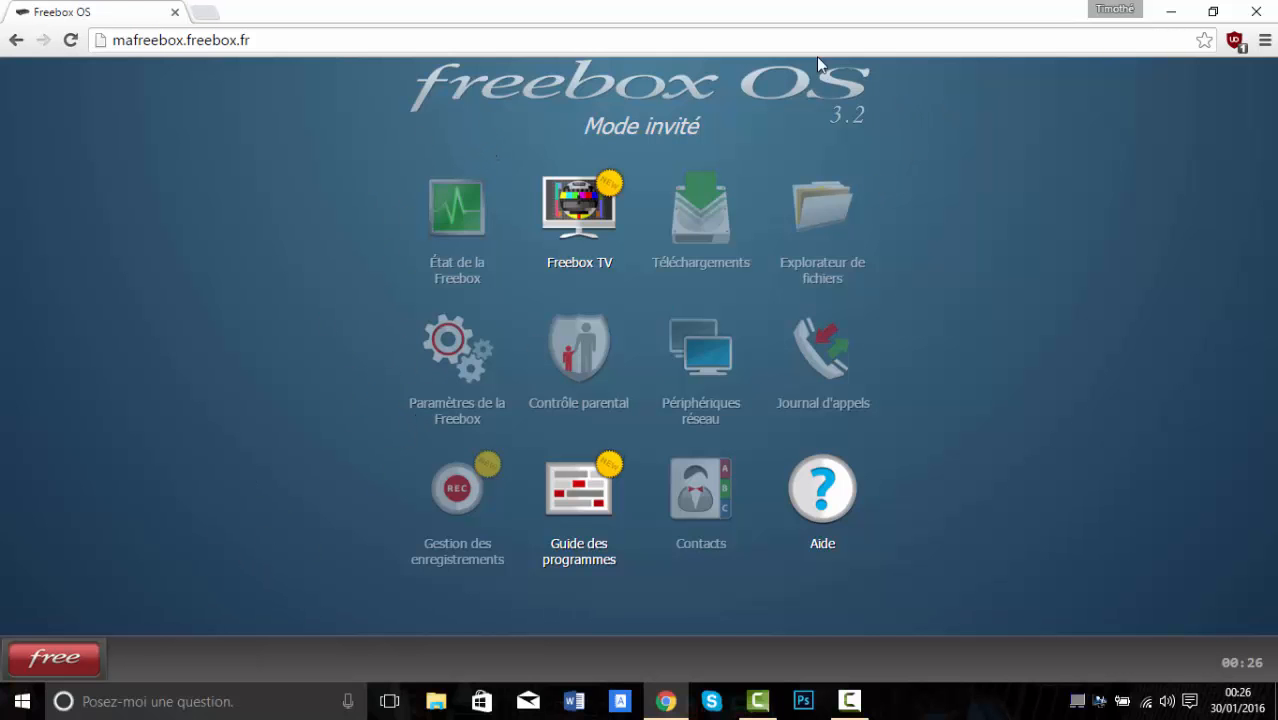
Step: Log in to Freebox OS using the password already filled in on the authentication form
{"action": "left_click", "coordinate": [62, 650]}
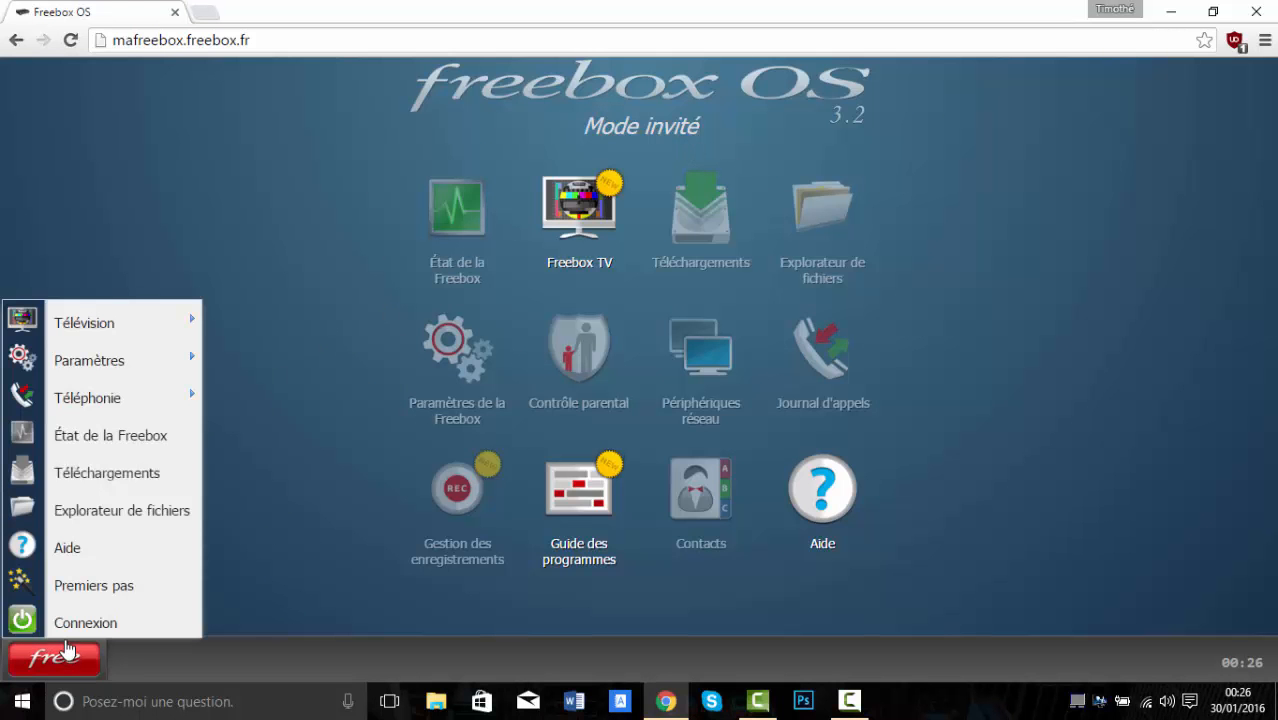
{"action": "left_click", "coordinate": [80, 623]}
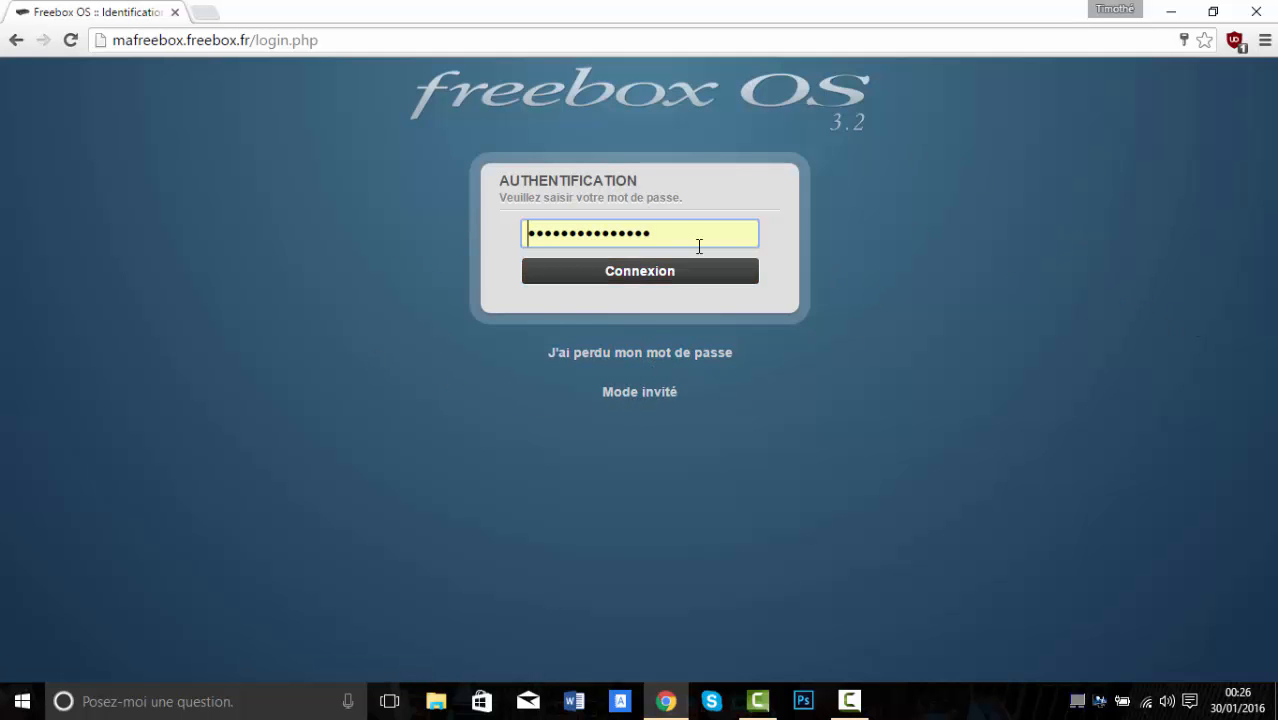
{"action": "left_click", "coordinate": [650, 273]}
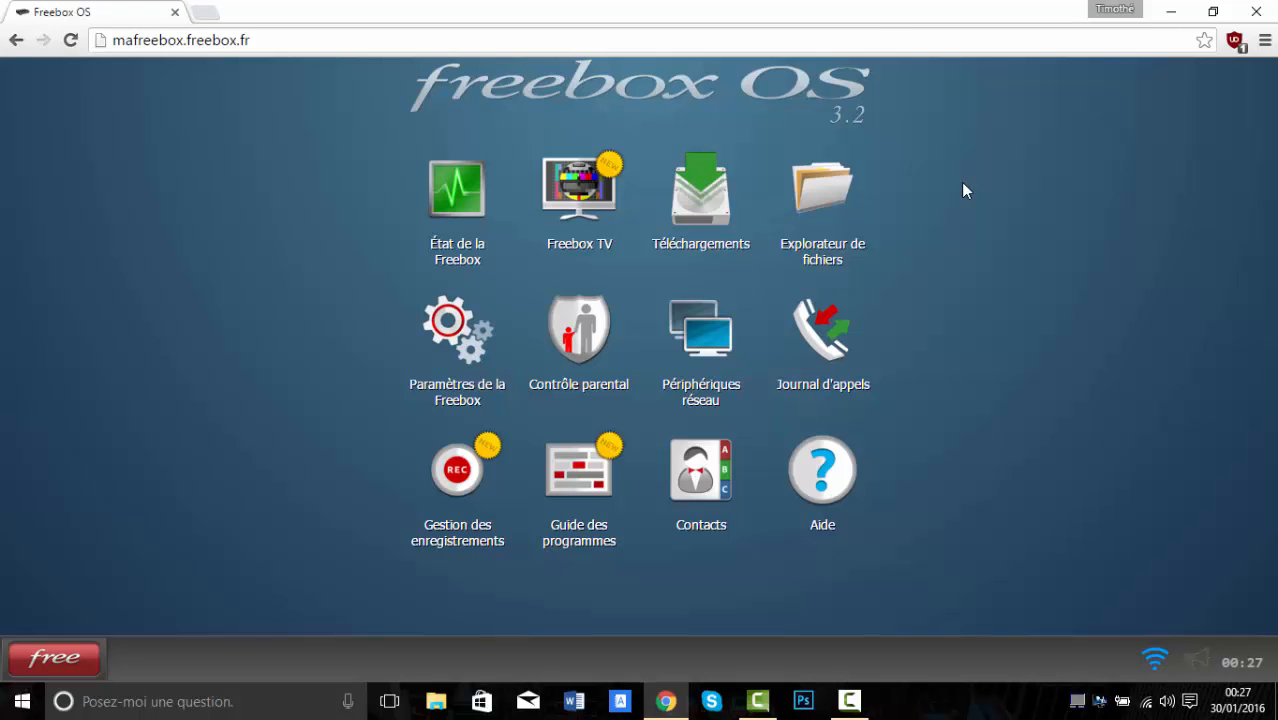
Step: Bring up the Freebox's local network Wi-Fi settings and look through the associated stations
{"action": "left_click", "coordinate": [478, 337]}
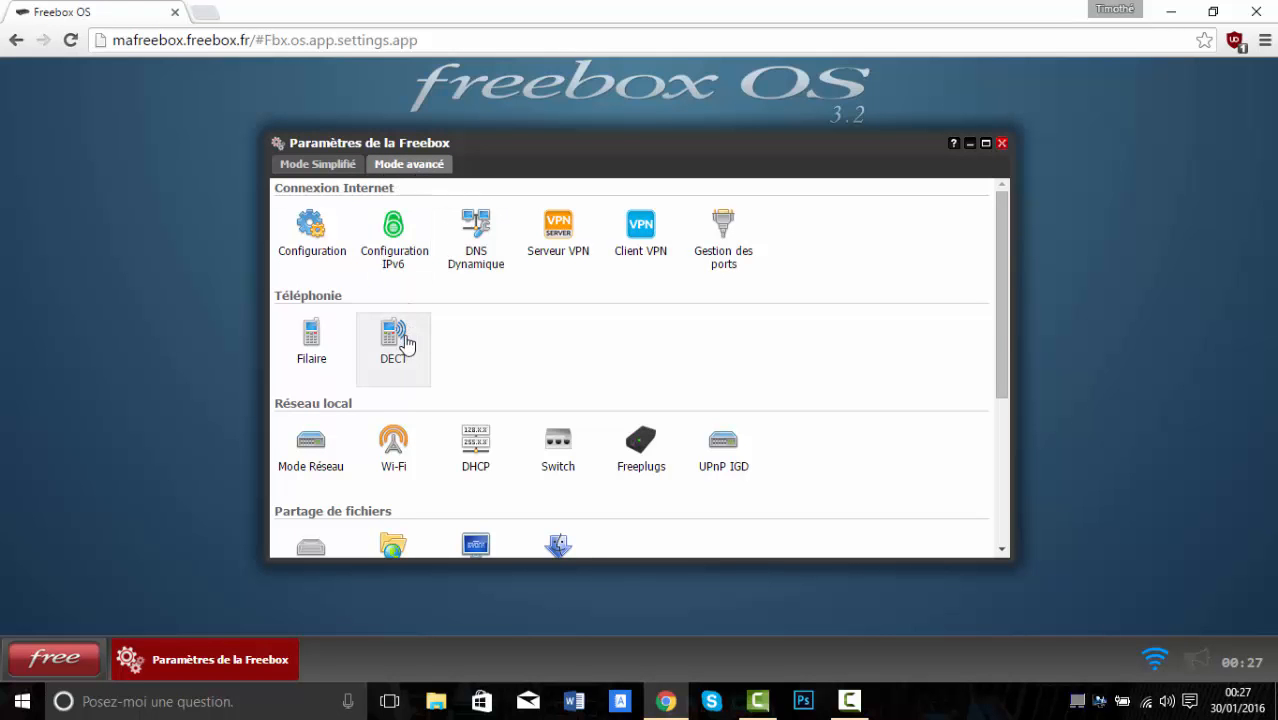
{"action": "left_click", "coordinate": [396, 438]}
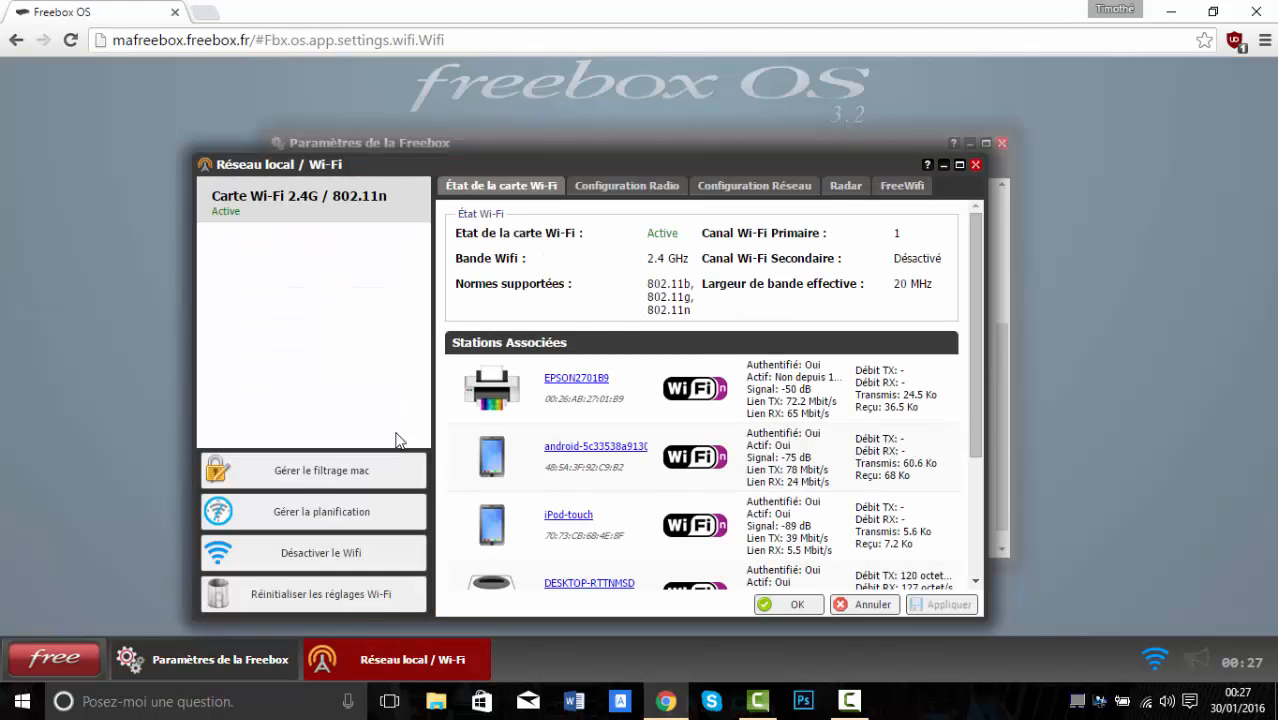
{"action": "scroll", "coordinate": [600, 330], "scroll_direction": "down", "scroll_amount": 3}
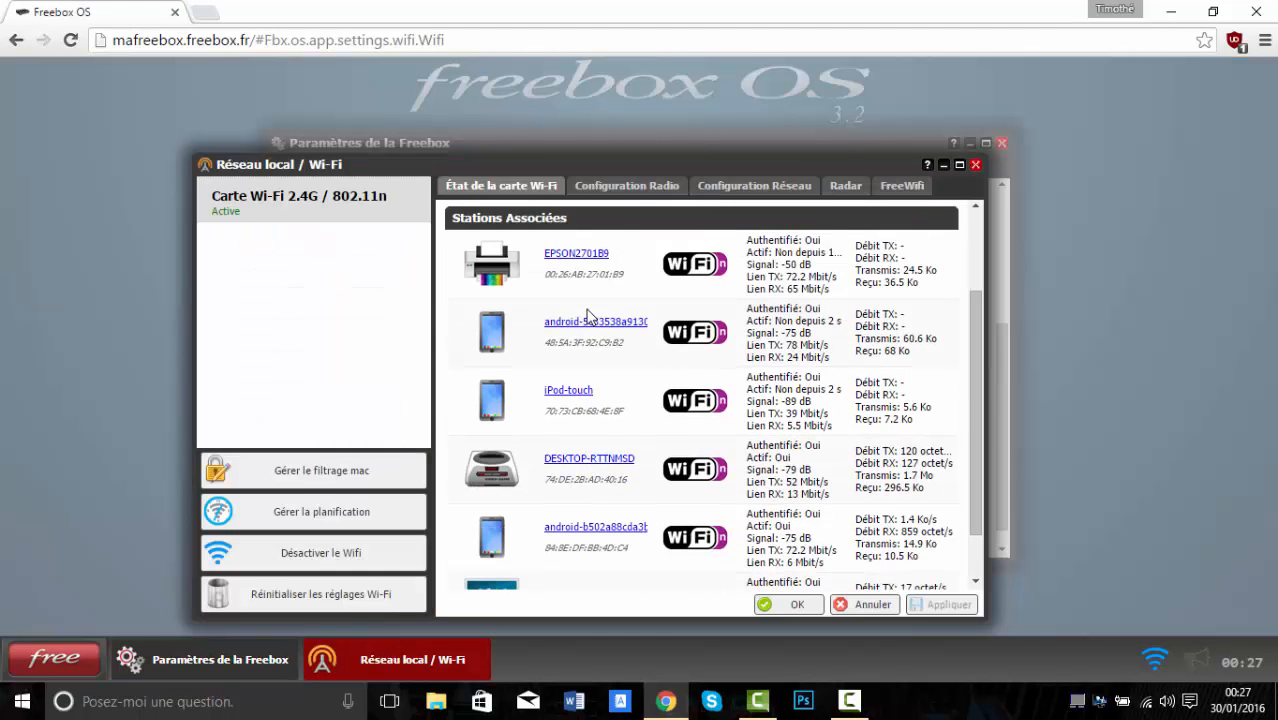
{"action": "scroll", "coordinate": [553, 306], "scroll_direction": "up", "scroll_amount": 1}
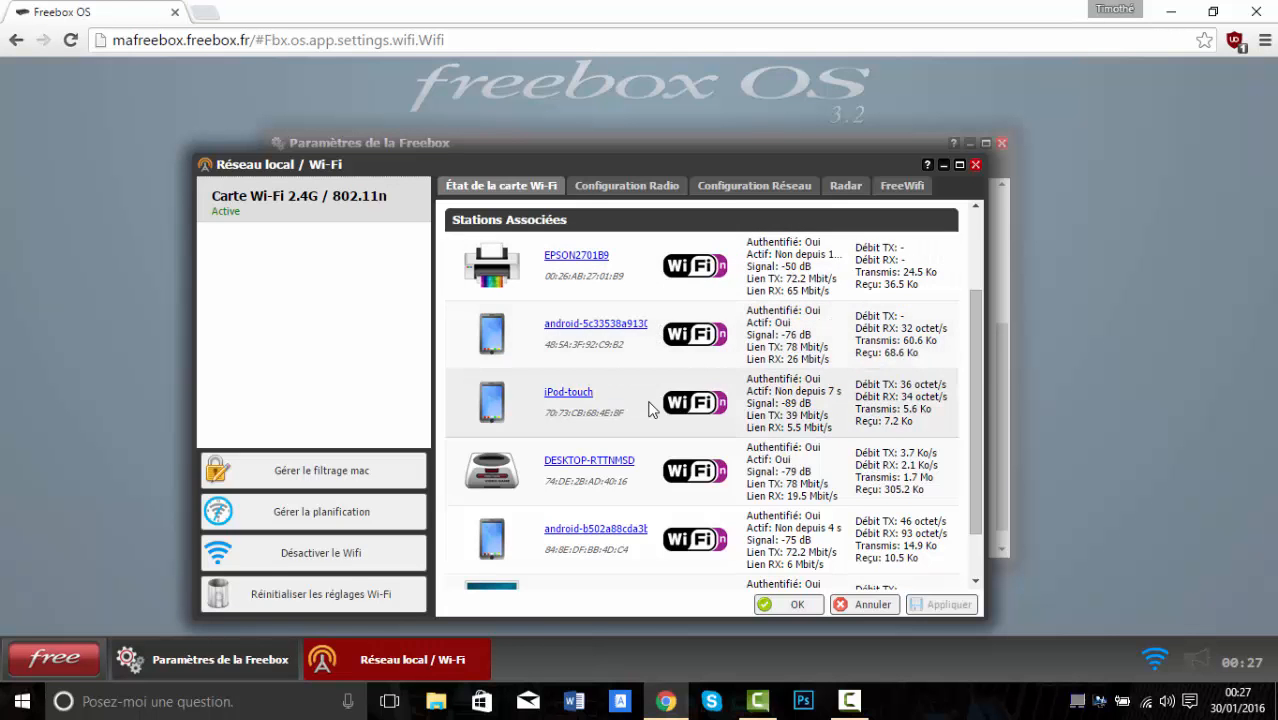
{"action": "scroll", "coordinate": [650, 413], "scroll_direction": "down", "scroll_amount": 1}
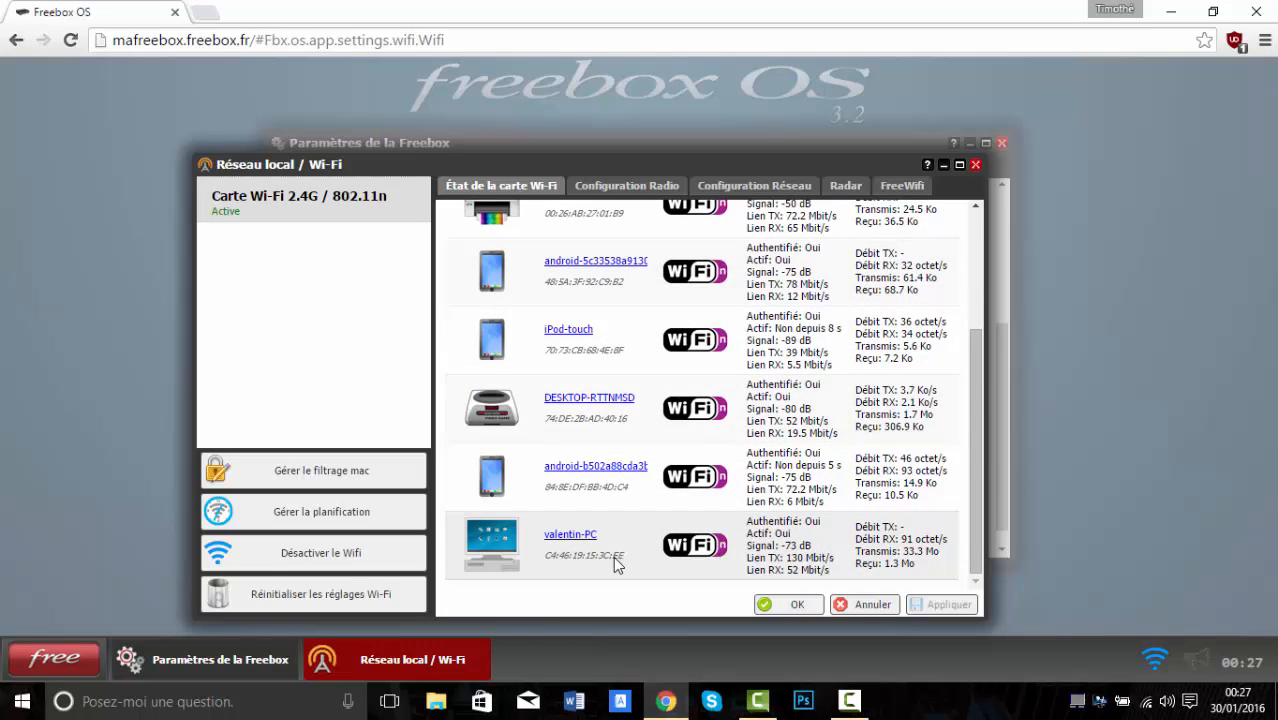
{"action": "scroll", "coordinate": [622, 538], "scroll_direction": "up", "scroll_amount": 2}
{"action": "scroll", "coordinate": [631, 537], "scroll_direction": "up", "scroll_amount": 1}
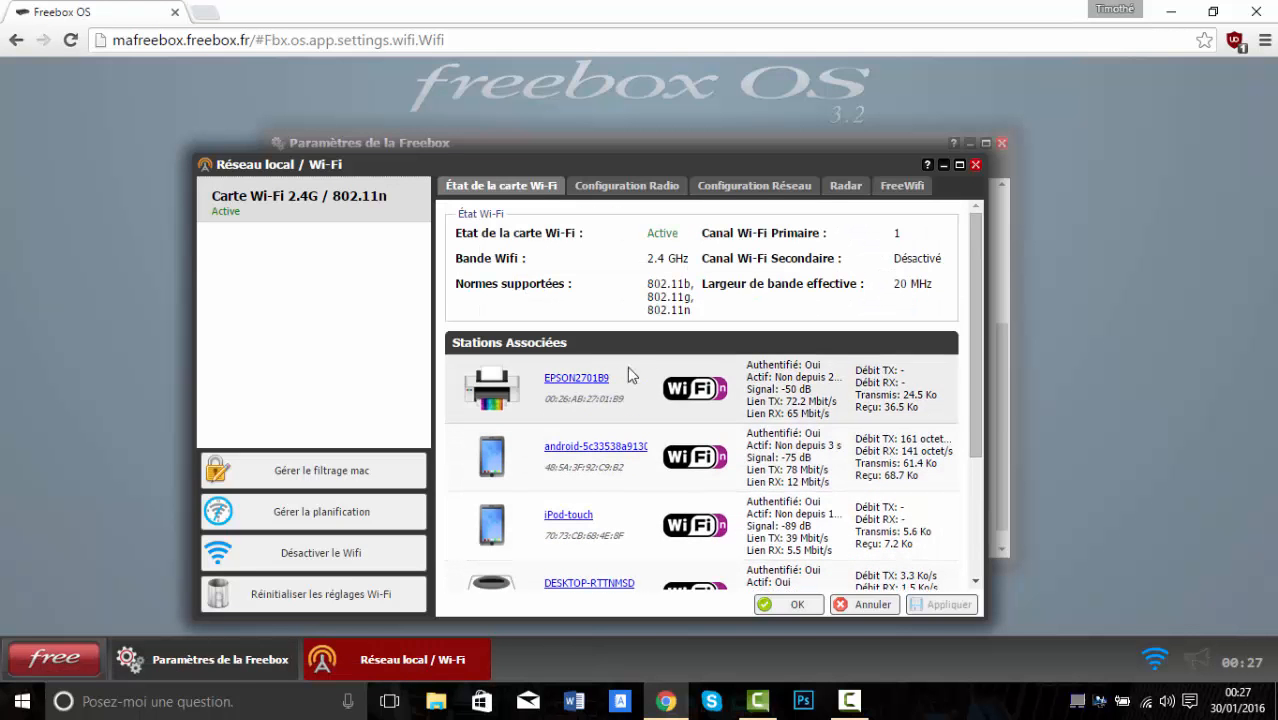
{"action": "scroll", "coordinate": [742, 474], "scroll_direction": "down", "scroll_amount": 2}
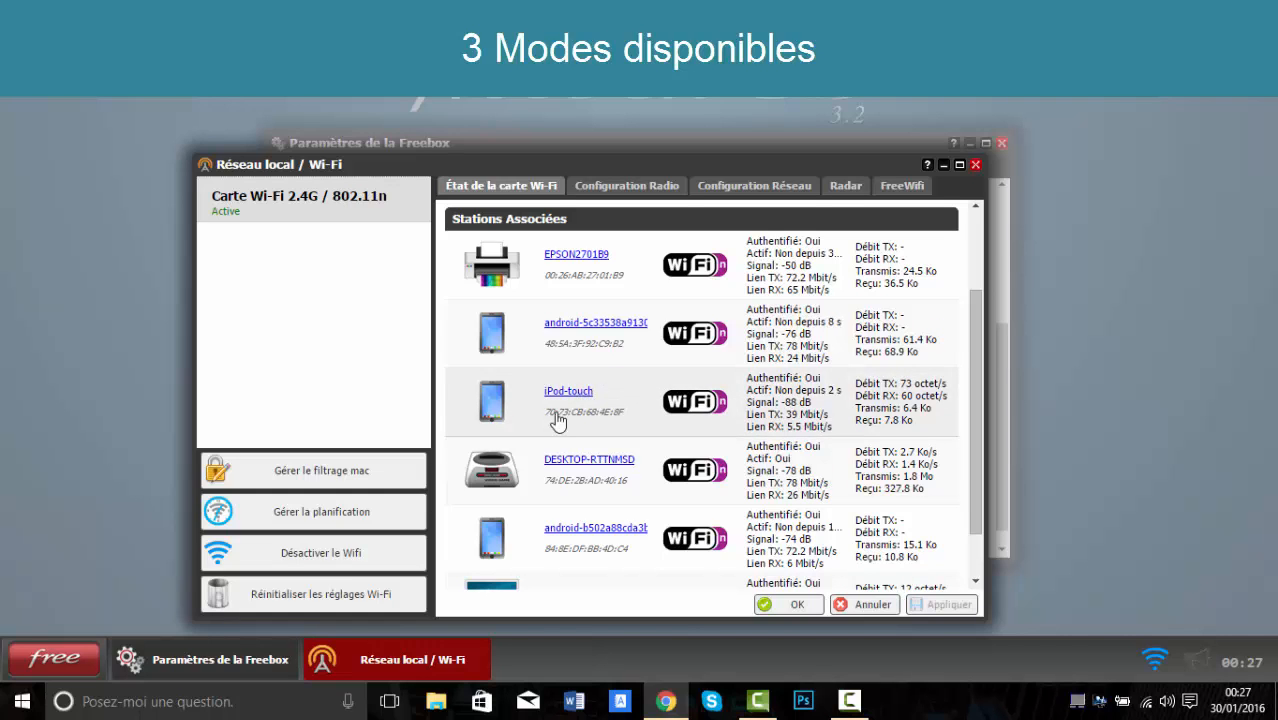
Step: Open the Wi-Fi MAC filtering settings and view the available filtering modes
{"action": "left_click", "coordinate": [390, 482]}
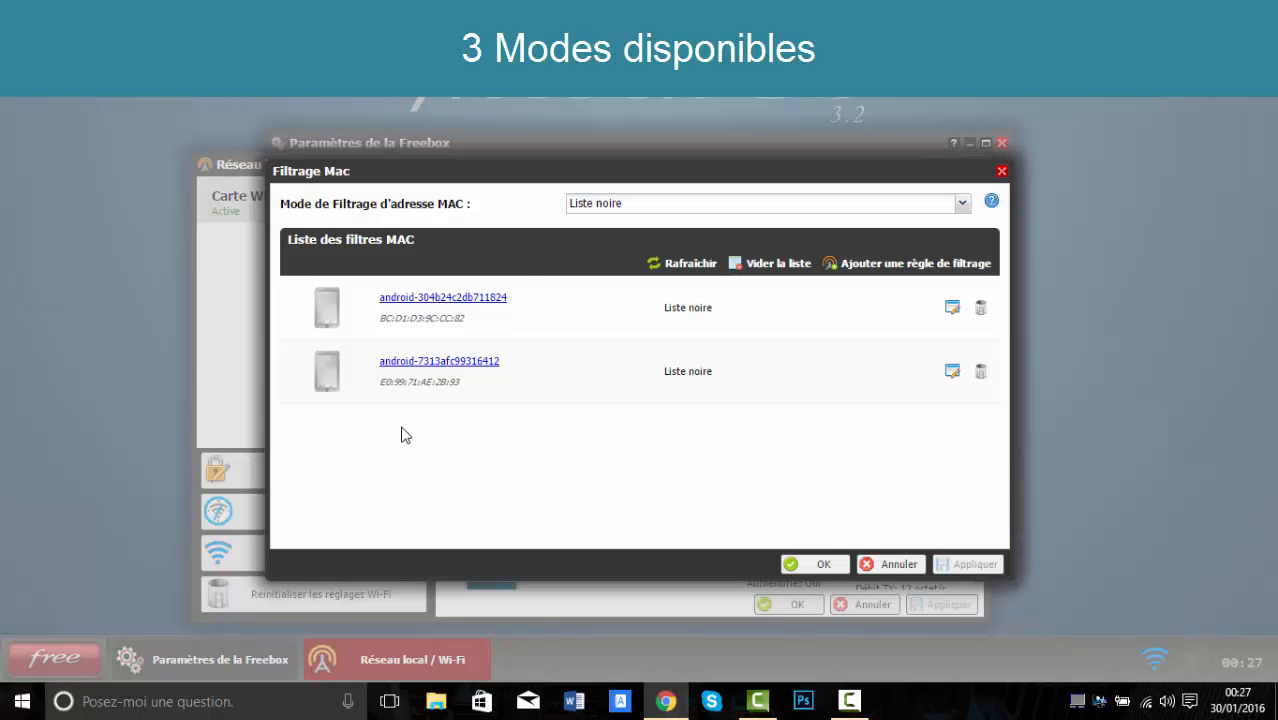
{"action": "left_click", "coordinate": [602, 208]}
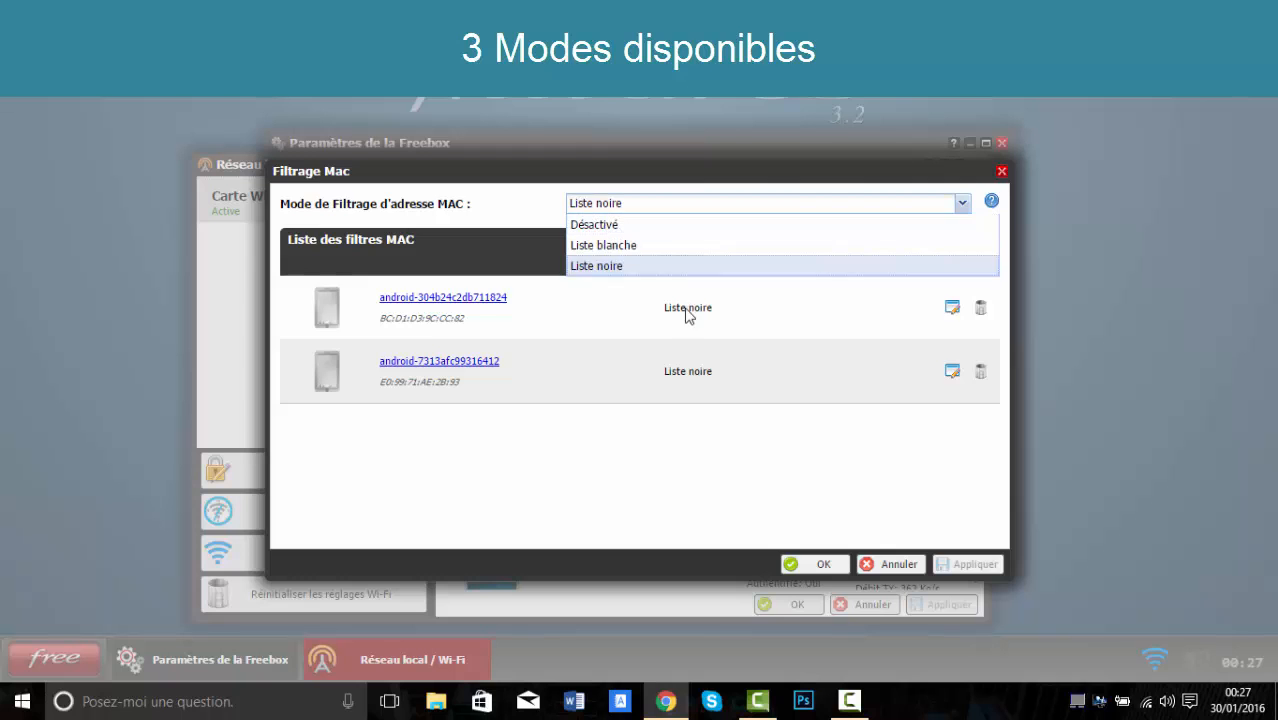
{"action": "left_click", "coordinate": [579, 508]}
Step: Set the MAC address filtering mode to Désactivé and apply the change
{"action": "left_click", "coordinate": [643, 210]}
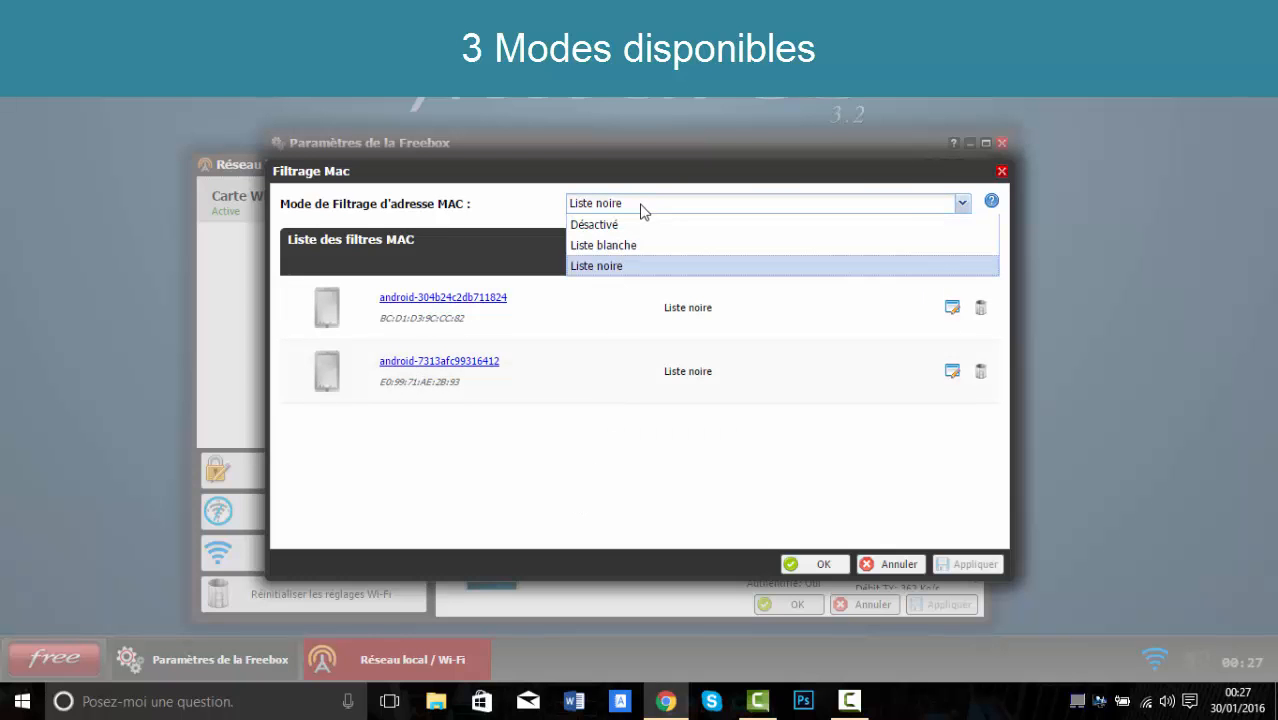
{"action": "left_click", "coordinate": [640, 221]}
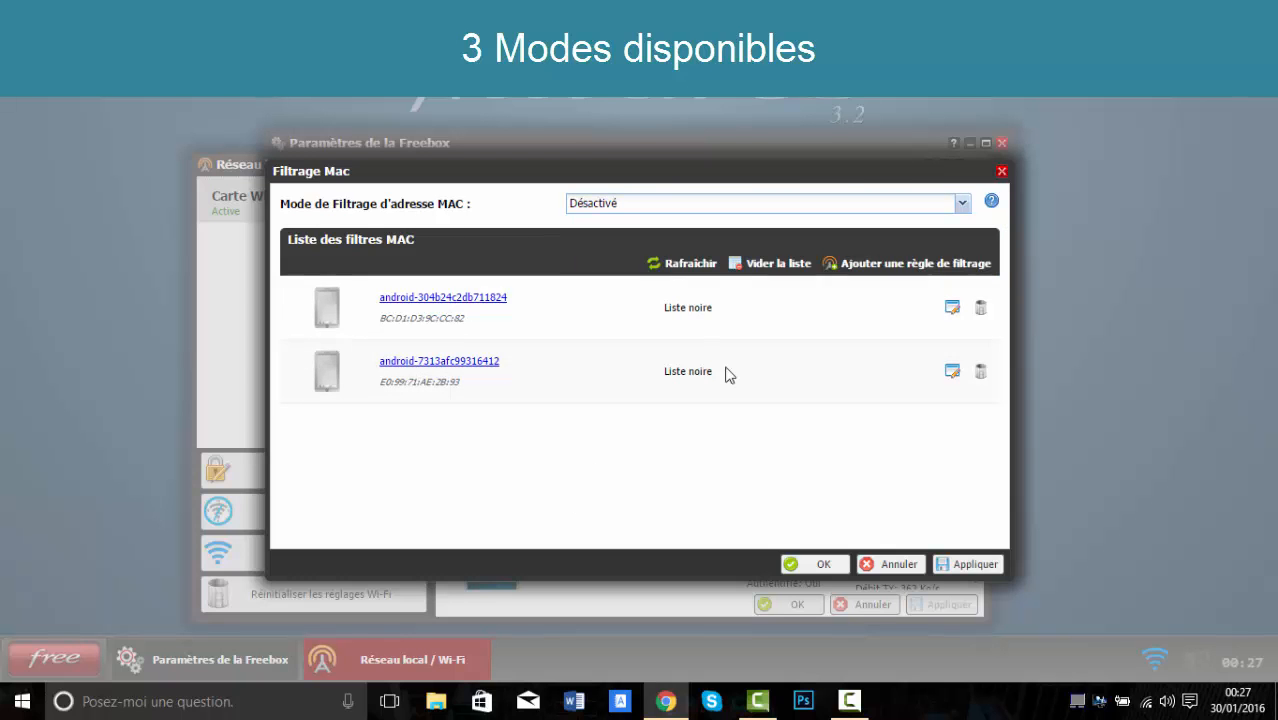
{"action": "left_click", "coordinate": [963, 565]}
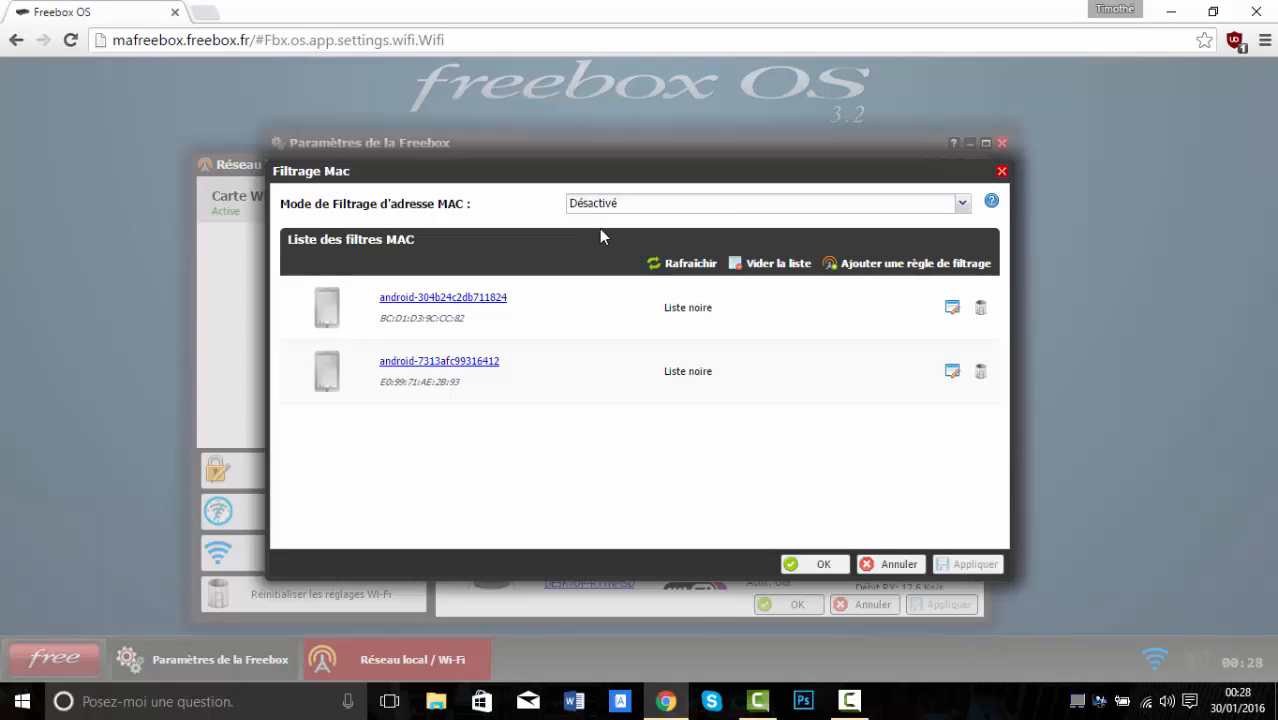
{"action": "left_click", "coordinate": [631, 204]}
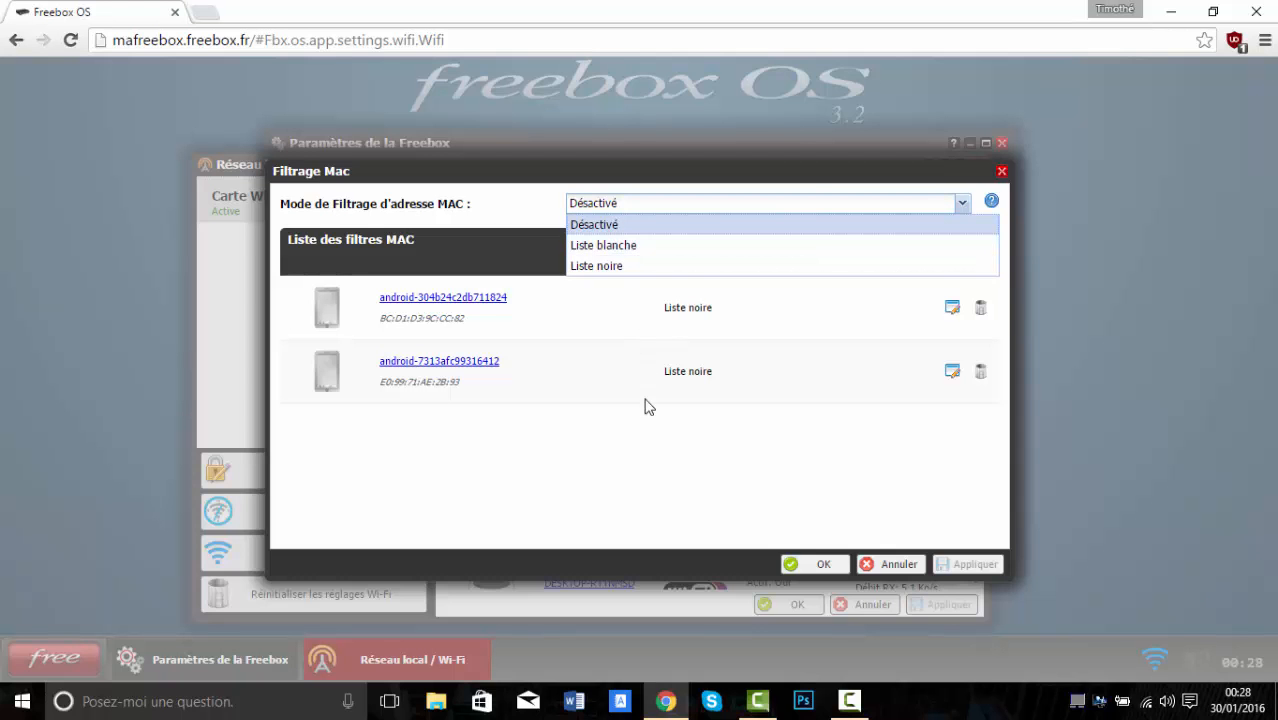
{"action": "left_click", "coordinate": [622, 497]}
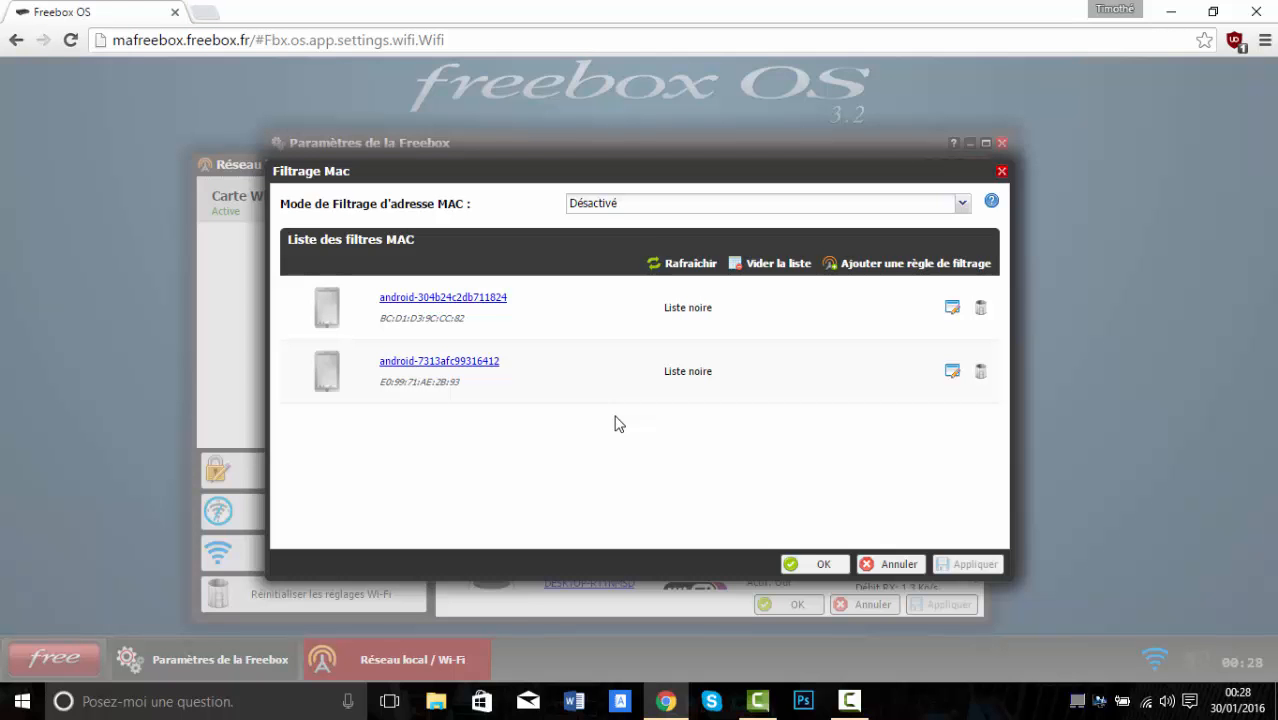
{"action": "left_click", "coordinate": [841, 210]}
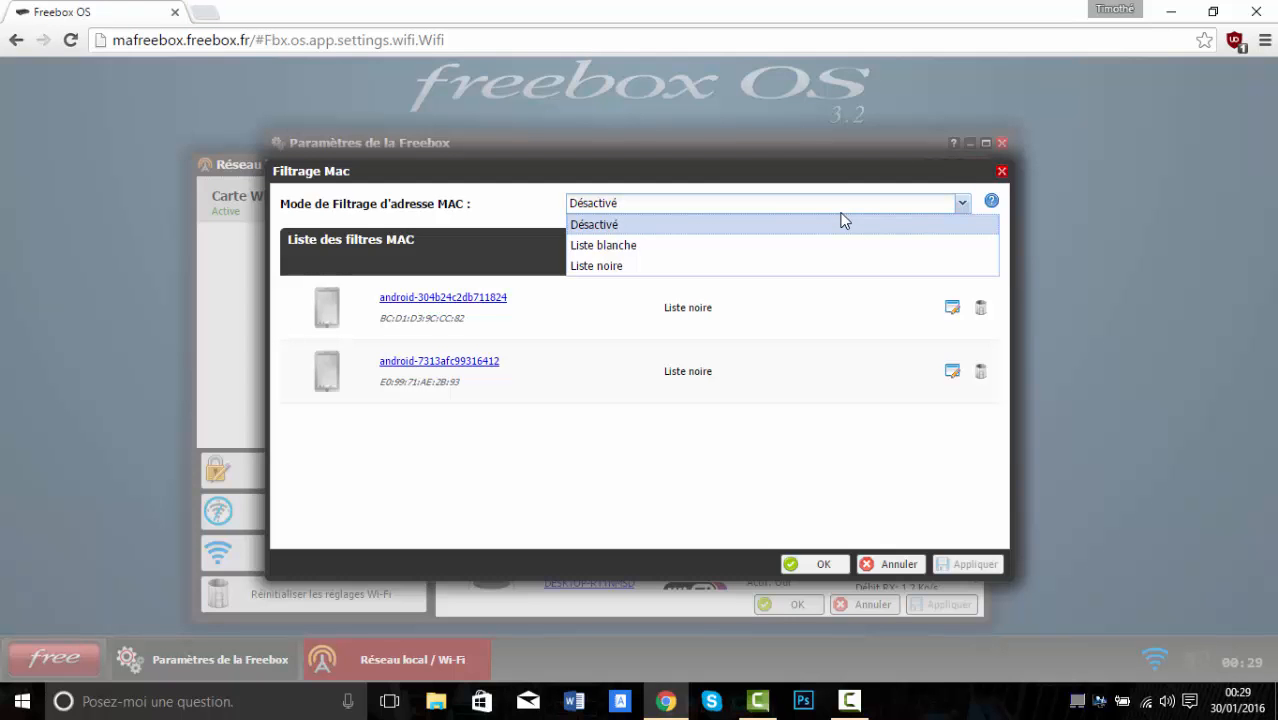
{"action": "left_click", "coordinate": [722, 466]}
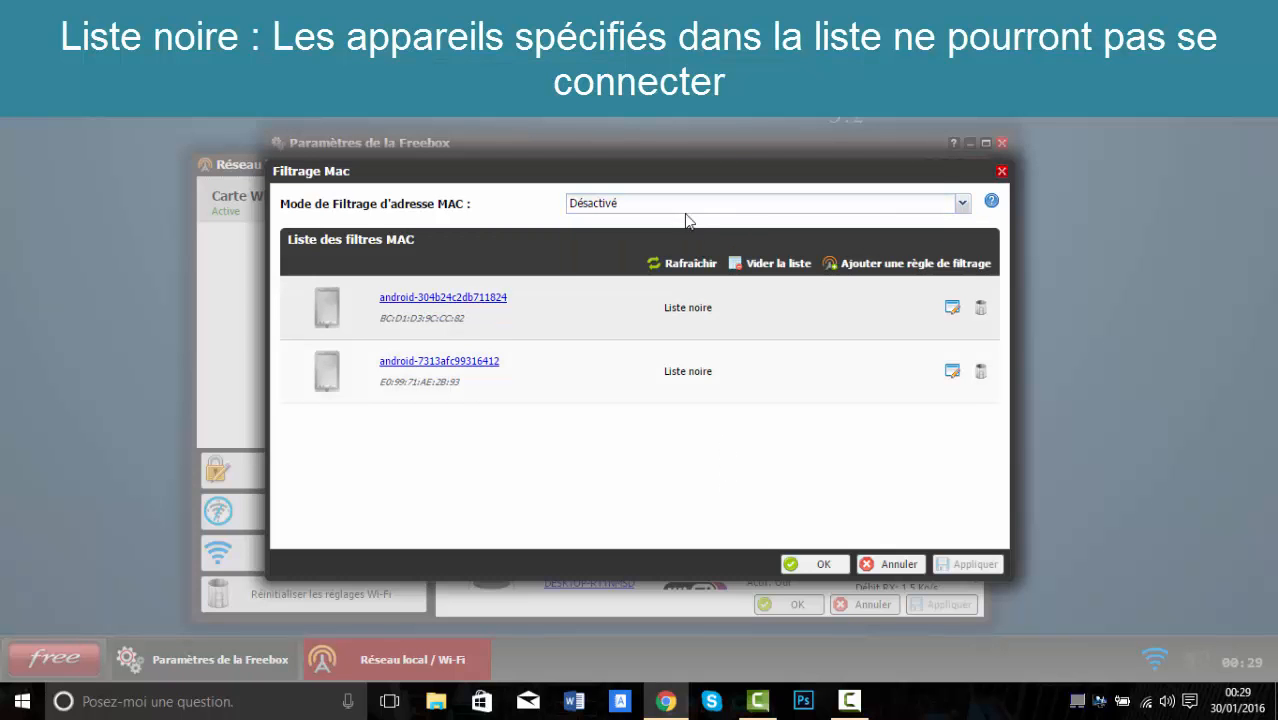
Step: Set the MAC address filtering mode to Liste noire and apply the change
{"action": "left_click", "coordinate": [688, 206]}
{"action": "left_click", "coordinate": [637, 265]}
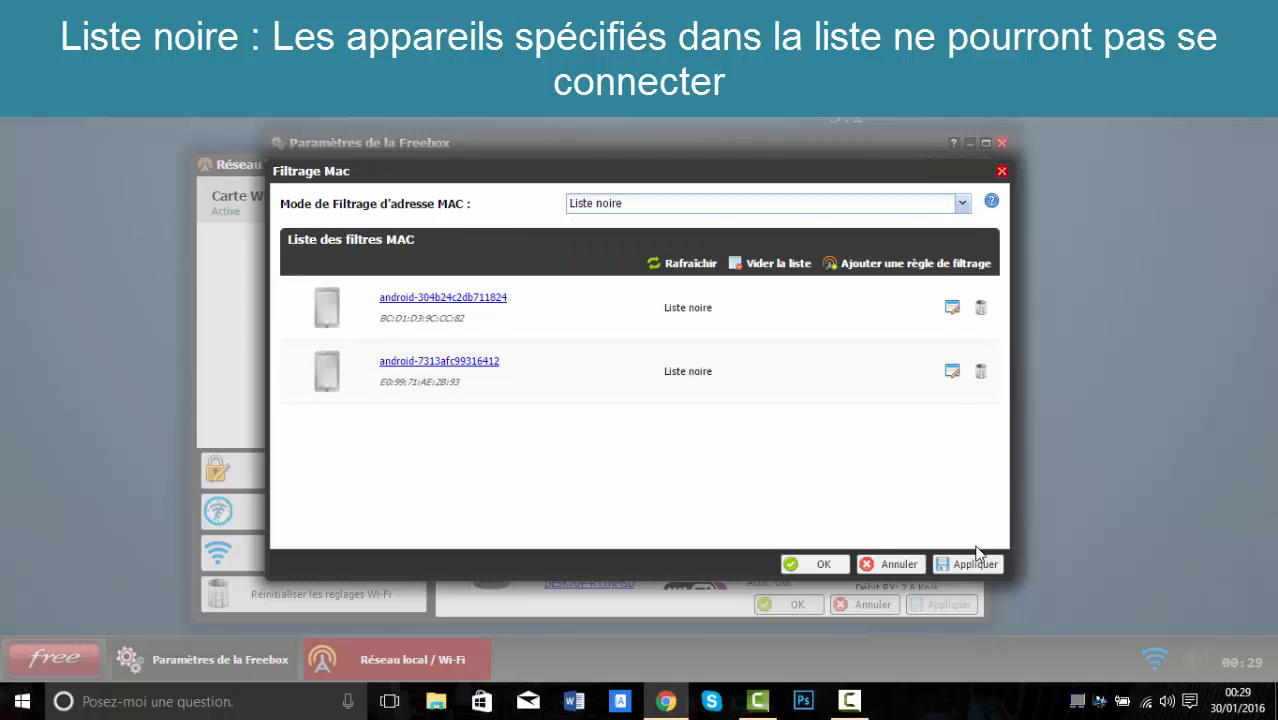
{"action": "left_click", "coordinate": [957, 566]}
{"action": "left_click", "coordinate": [950, 566]}
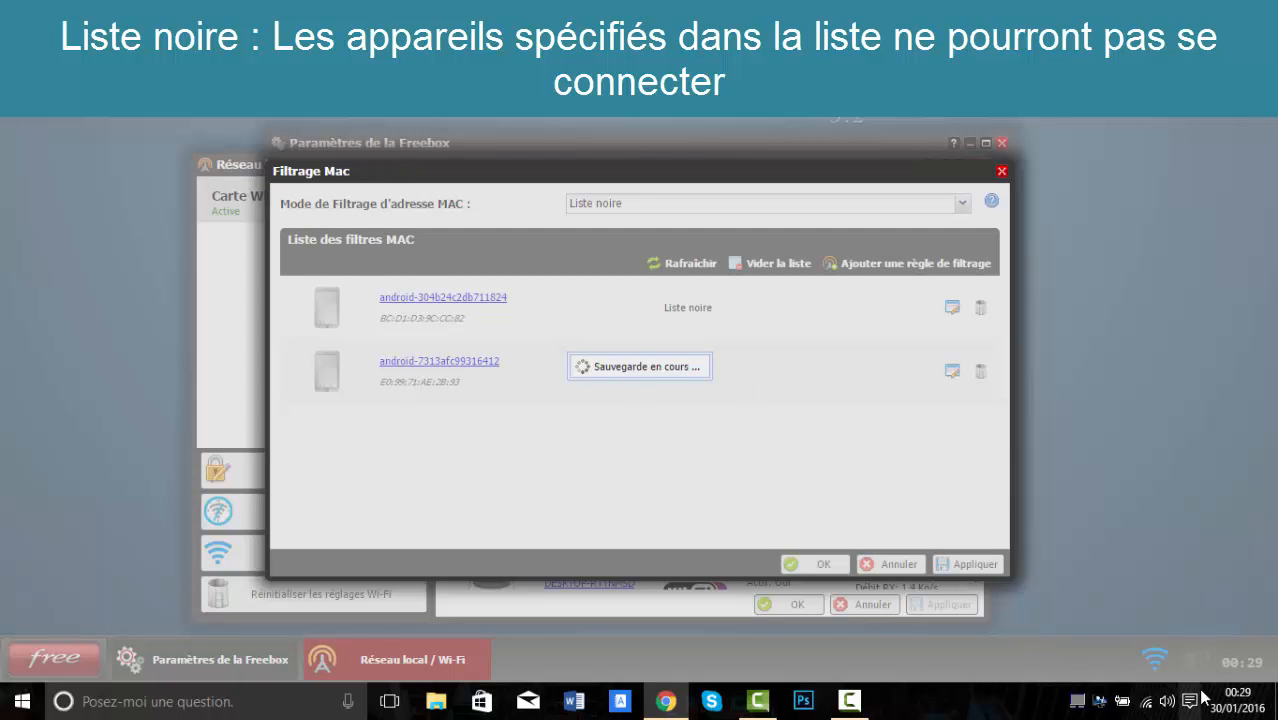
Step: Check the computer's Wi-Fi connection, then close the MAC filtering settings and review the associated stations
{"action": "left_click", "coordinate": [1146, 701]}
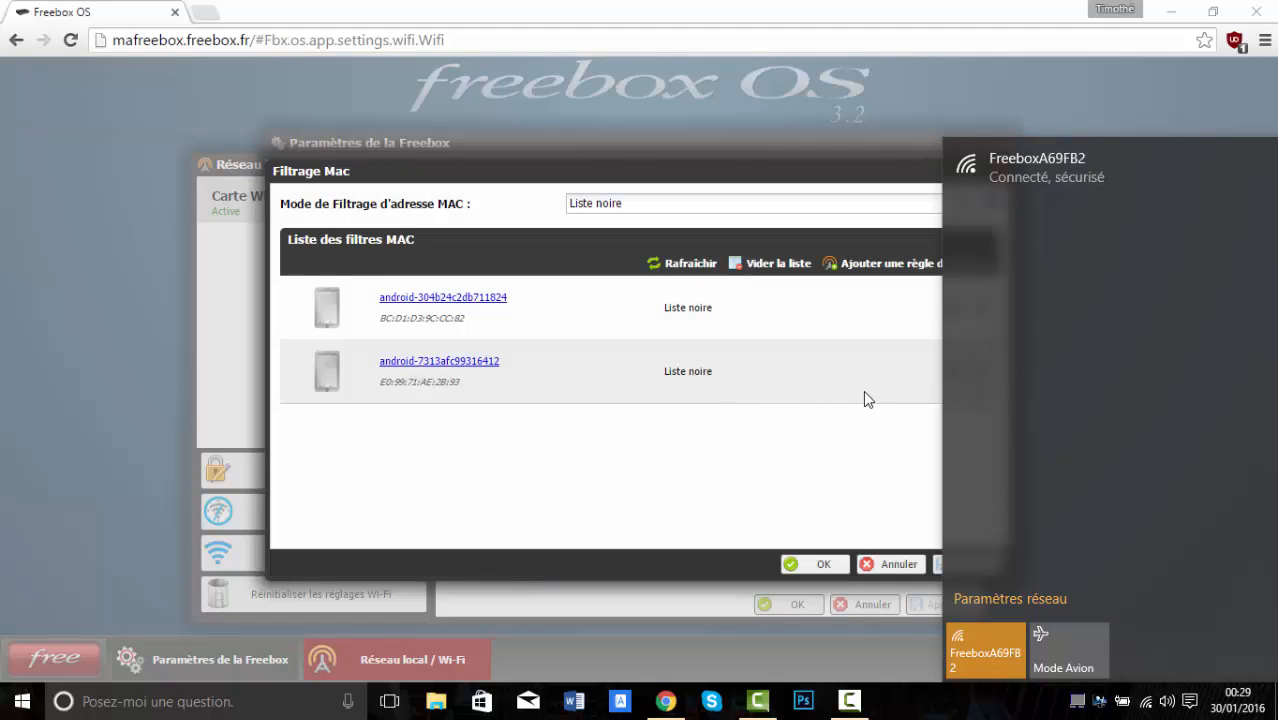
{"action": "left_click", "coordinate": [908, 514]}
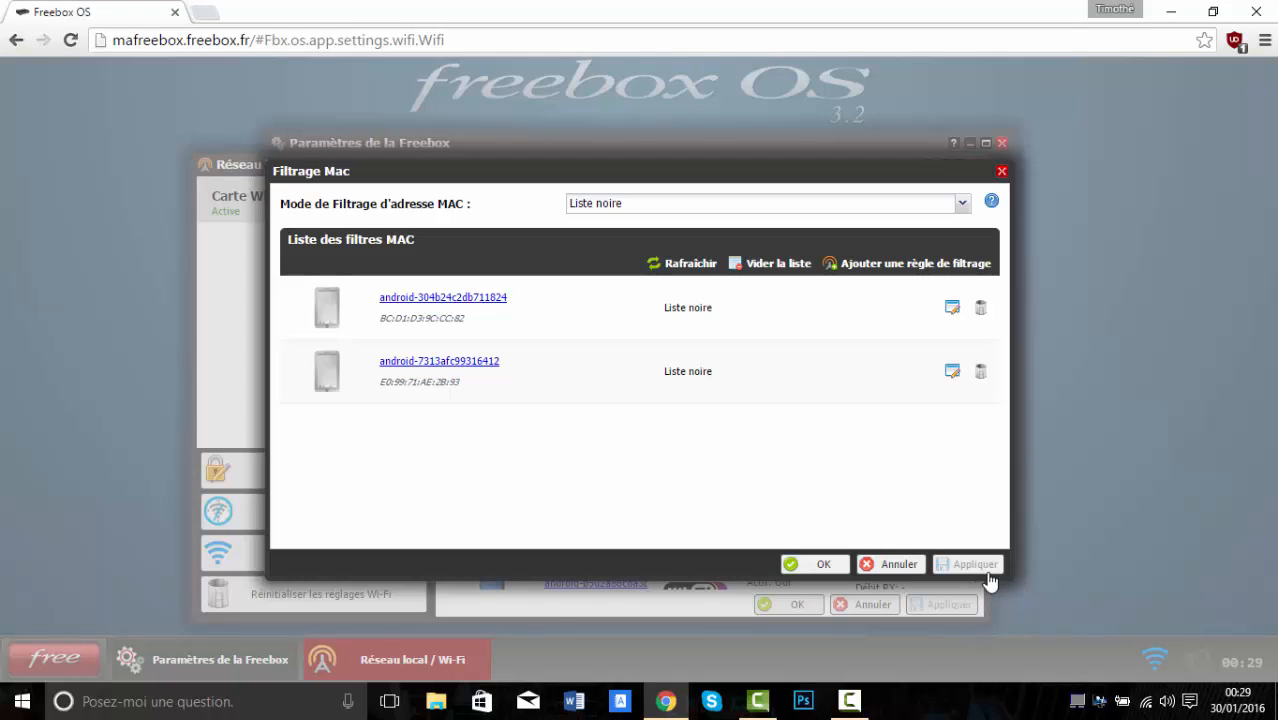
{"action": "left_click", "coordinate": [824, 566]}
{"action": "scroll", "coordinate": [702, 424], "scroll_direction": "down", "scroll_amount": 2}
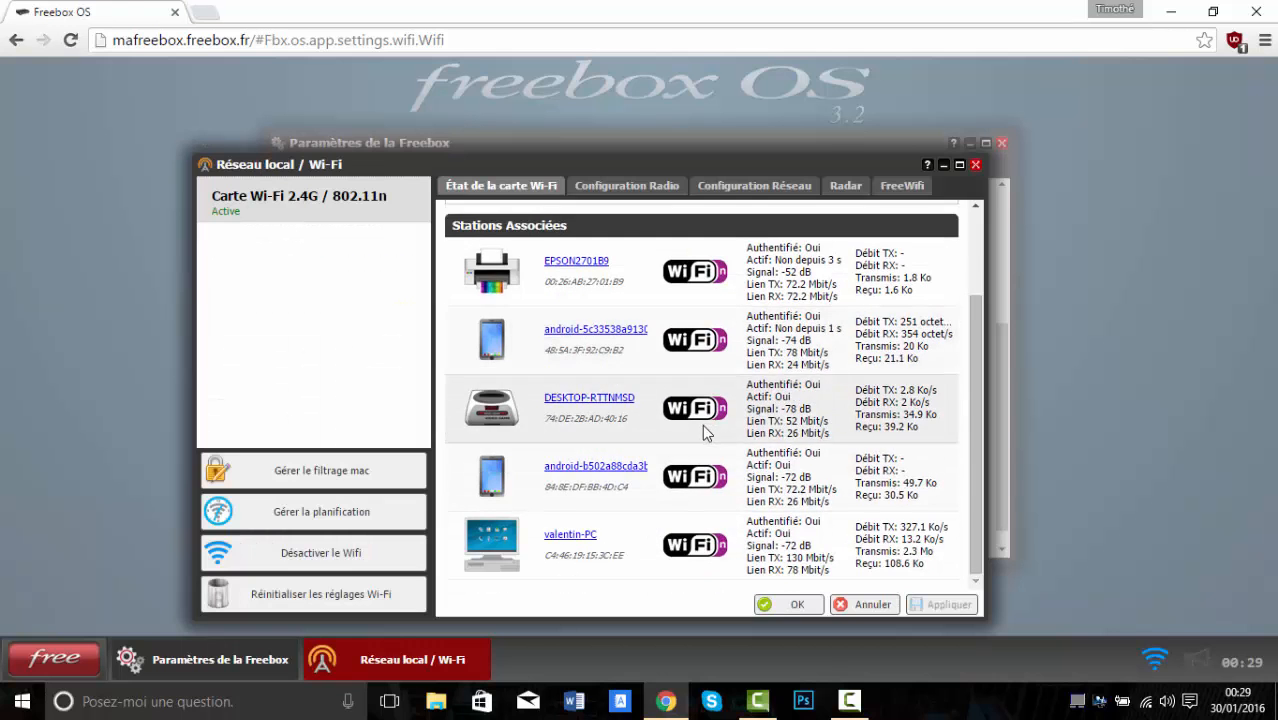
{"action": "scroll", "coordinate": [702, 424], "scroll_direction": "up", "scroll_amount": 3}
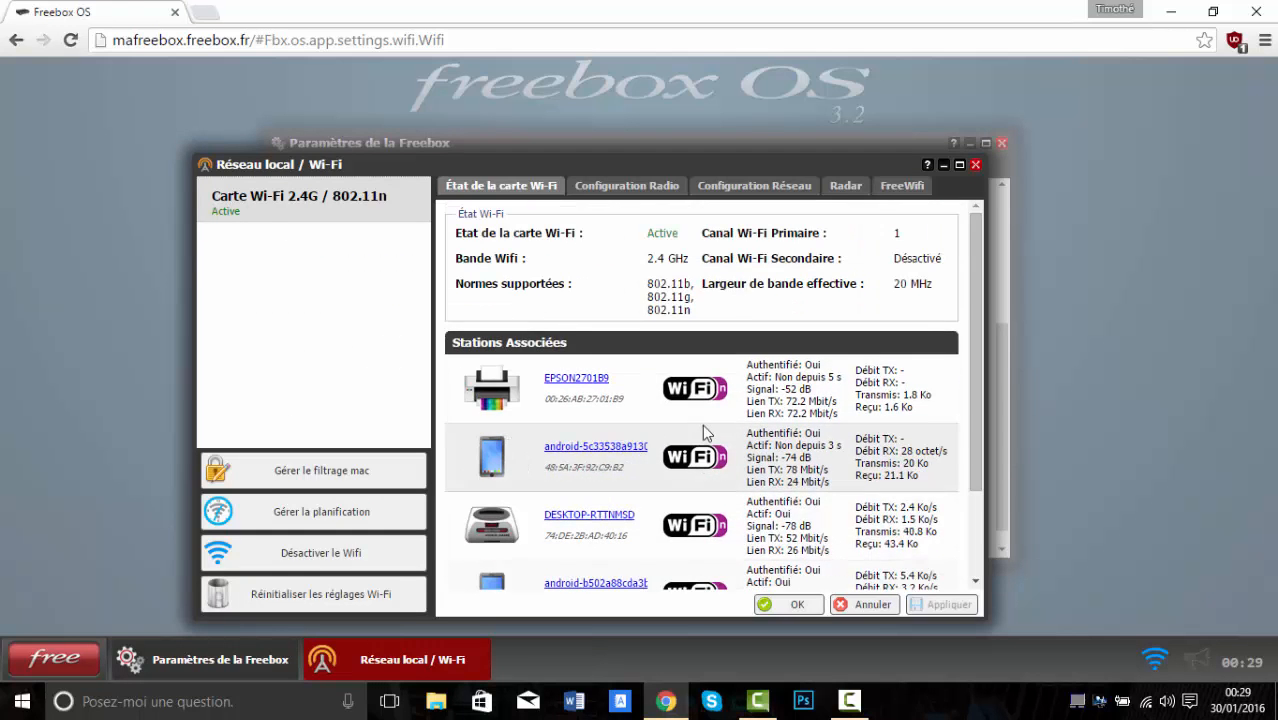
Step: Start a new filtering rule in the Wi-Fi MAC filtering settings and display the devices available for its MAC address
{"action": "left_click", "coordinate": [321, 470]}
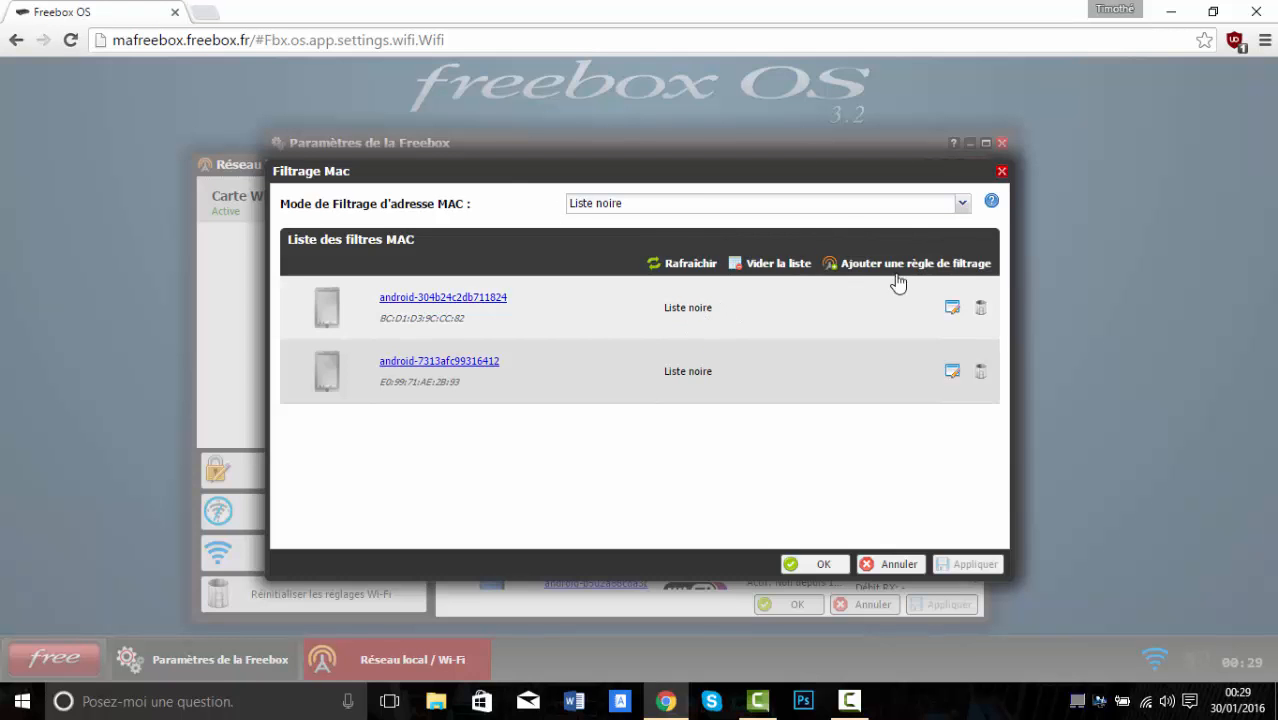
{"action": "left_click", "coordinate": [932, 266]}
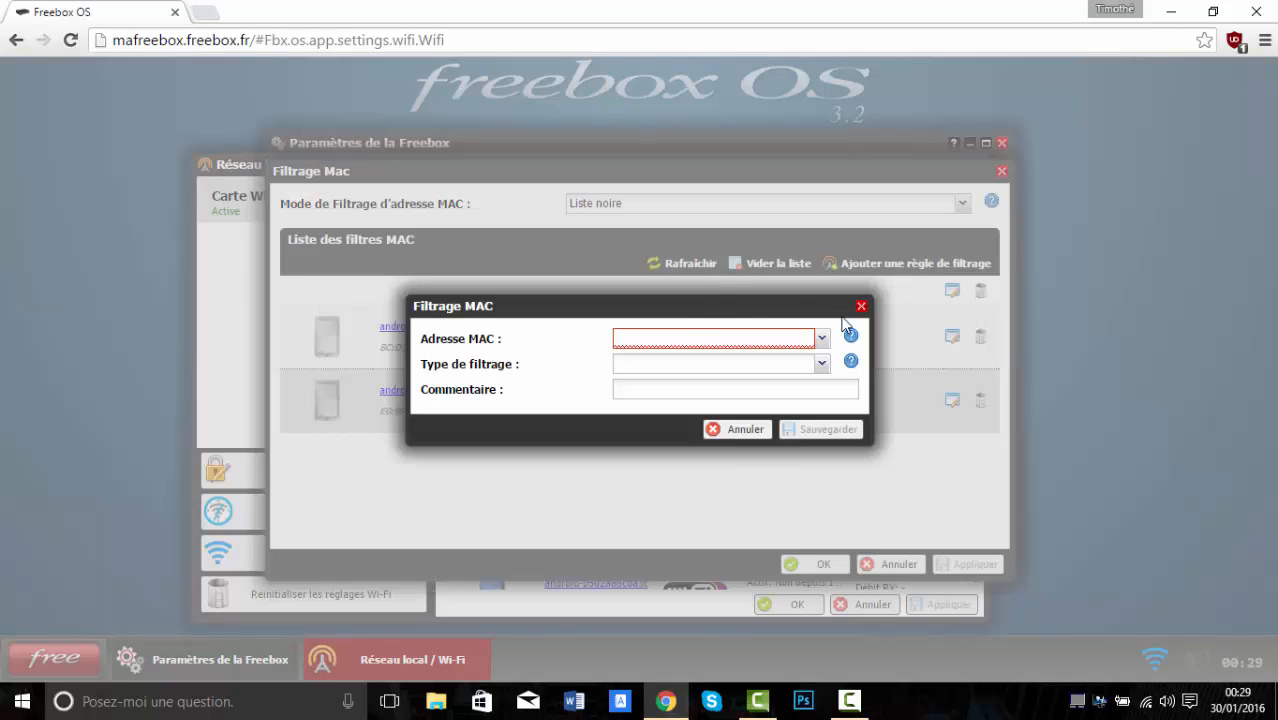
{"action": "left_click", "coordinate": [820, 339]}
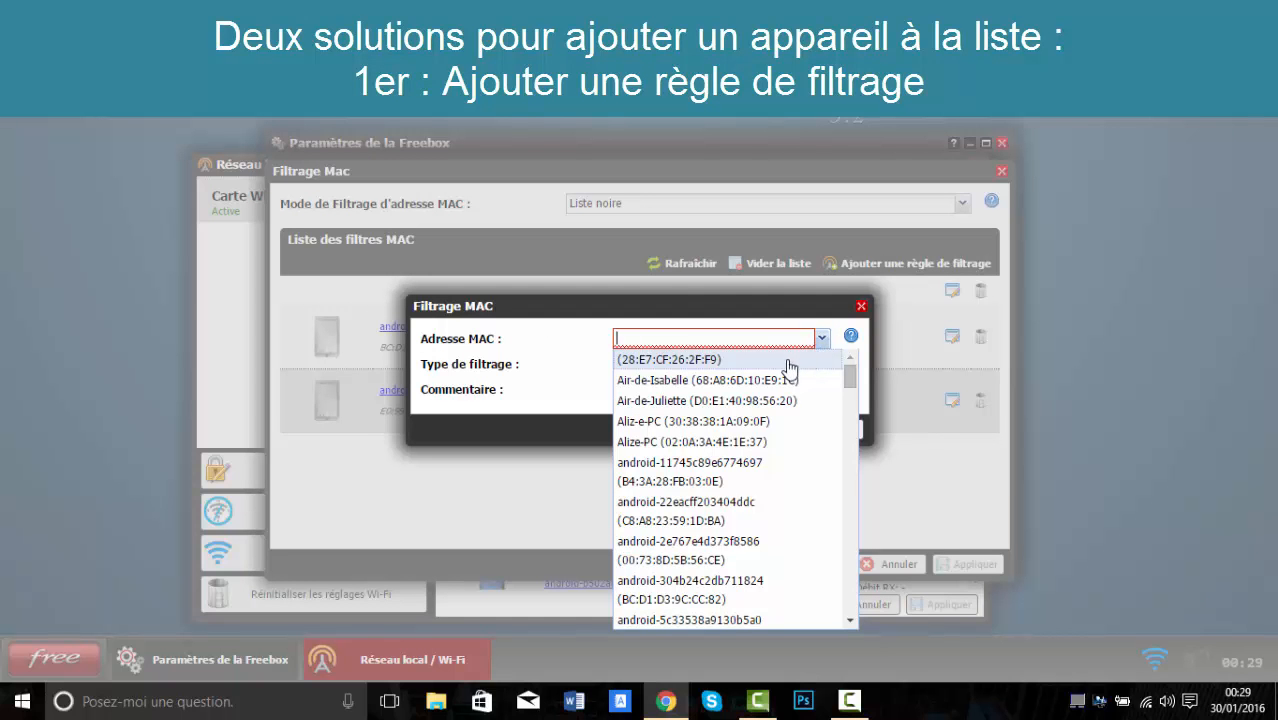
Step: Look through the known devices offered for the rule's MAC address, then cancel the rule and close the MAC filtering settings
{"action": "scroll", "coordinate": [768, 388], "scroll_direction": "down", "scroll_amount": 4}
{"action": "scroll", "coordinate": [768, 388], "scroll_direction": "down", "scroll_amount": 10}
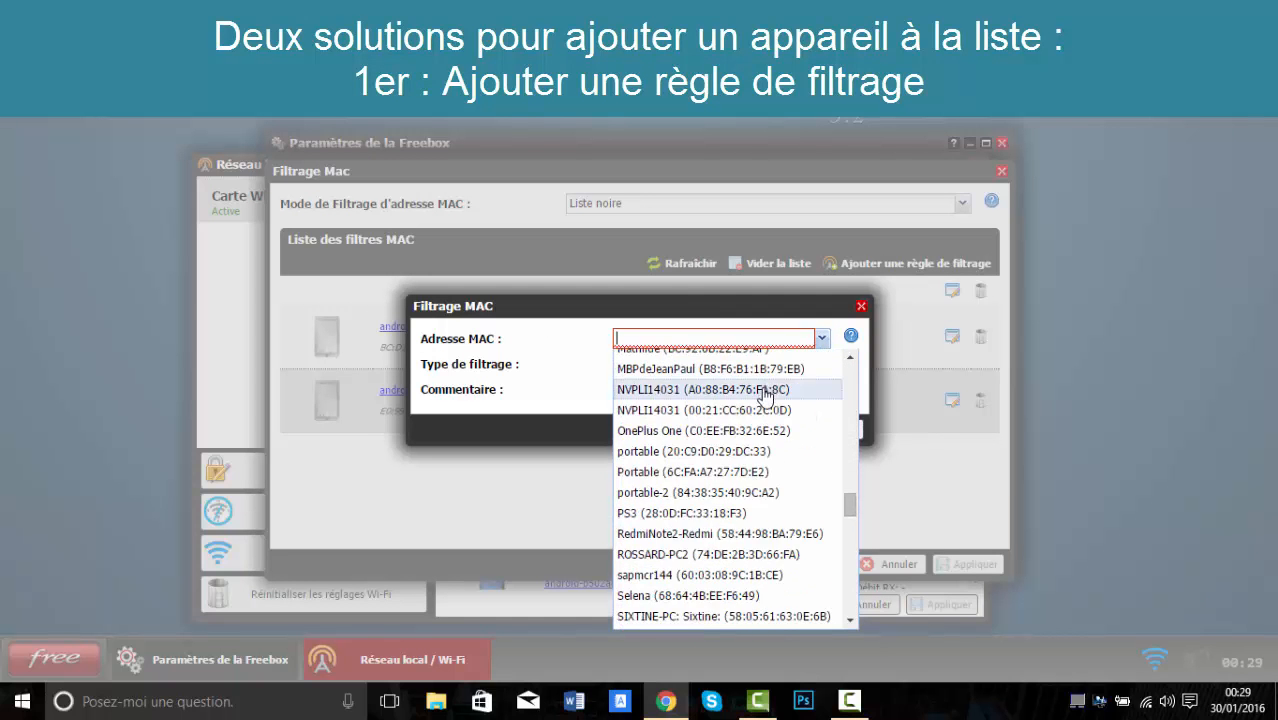
{"action": "scroll", "coordinate": [764, 406], "scroll_direction": "up", "scroll_amount": 8}
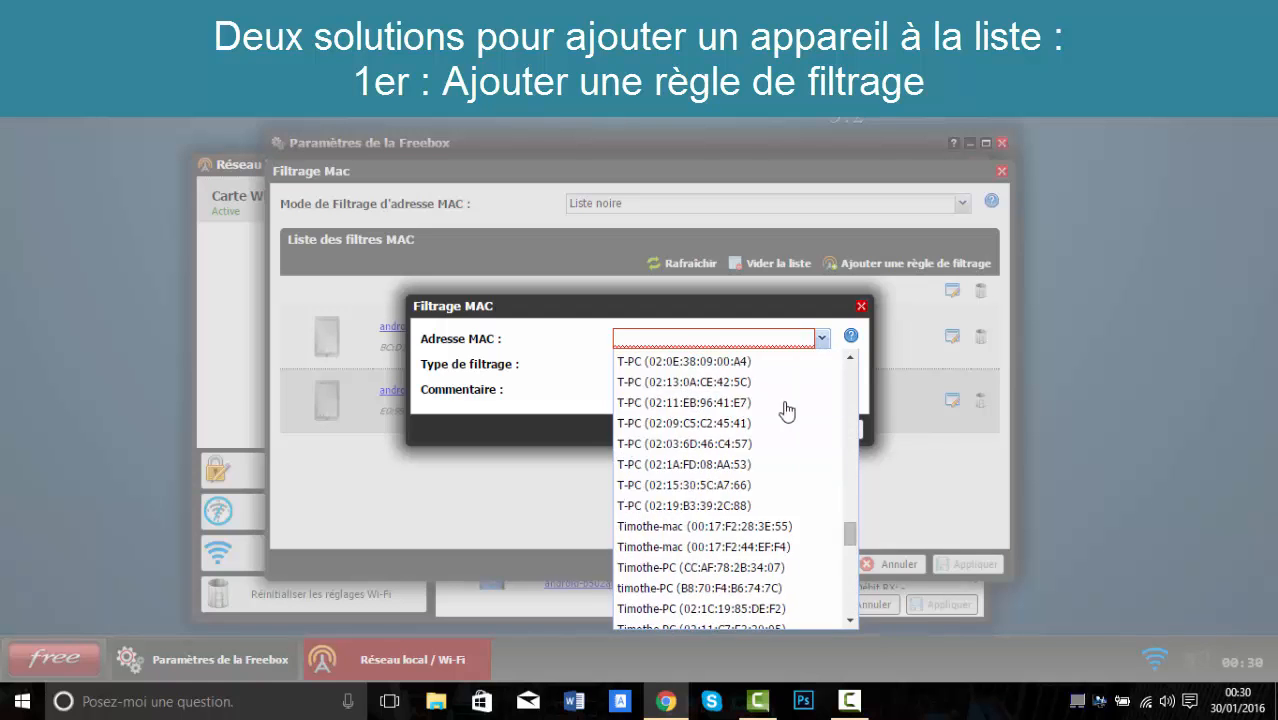
{"action": "left_click_drag", "start_coordinate": [847, 499], "coordinate": [856, 325]}
{"action": "scroll", "coordinate": [720, 440], "scroll_direction": "down", "scroll_amount": 6}
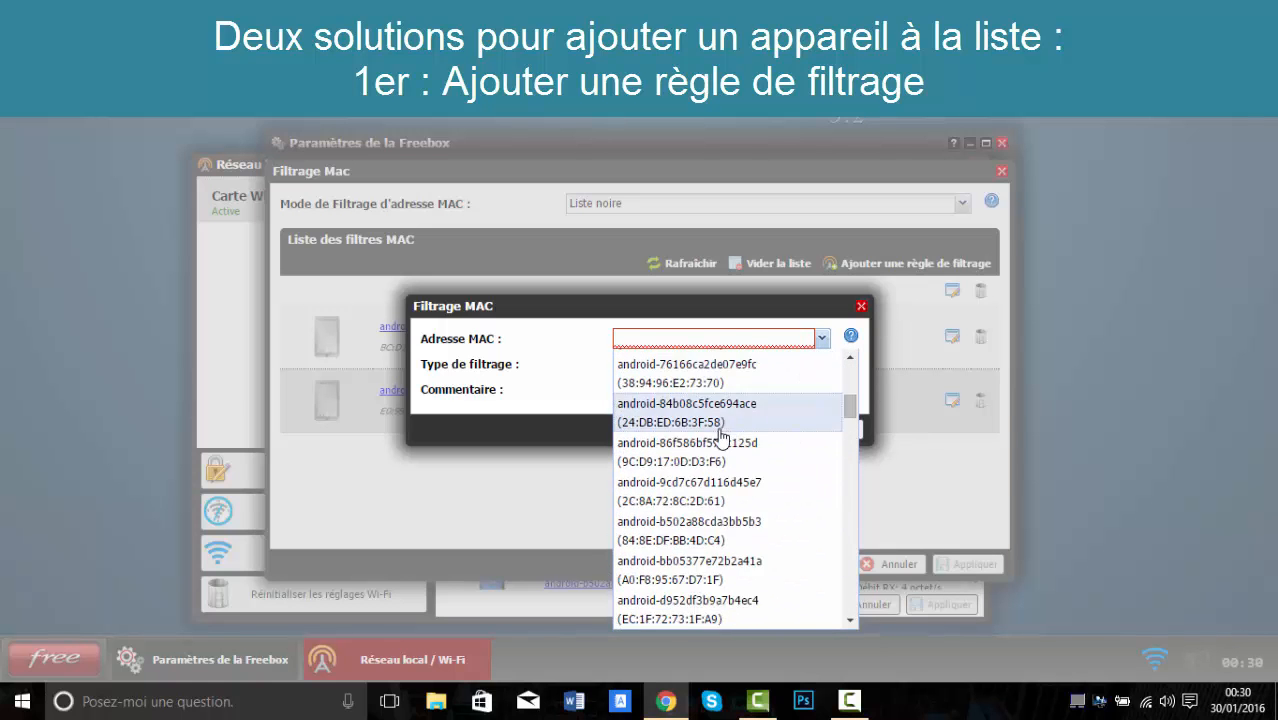
{"action": "scroll", "coordinate": [714, 447], "scroll_direction": "up", "scroll_amount": 3}
{"action": "scroll", "coordinate": [712, 445], "scroll_direction": "up", "scroll_amount": 3}
{"action": "scroll", "coordinate": [695, 440], "scroll_direction": "down", "scroll_amount": 3}
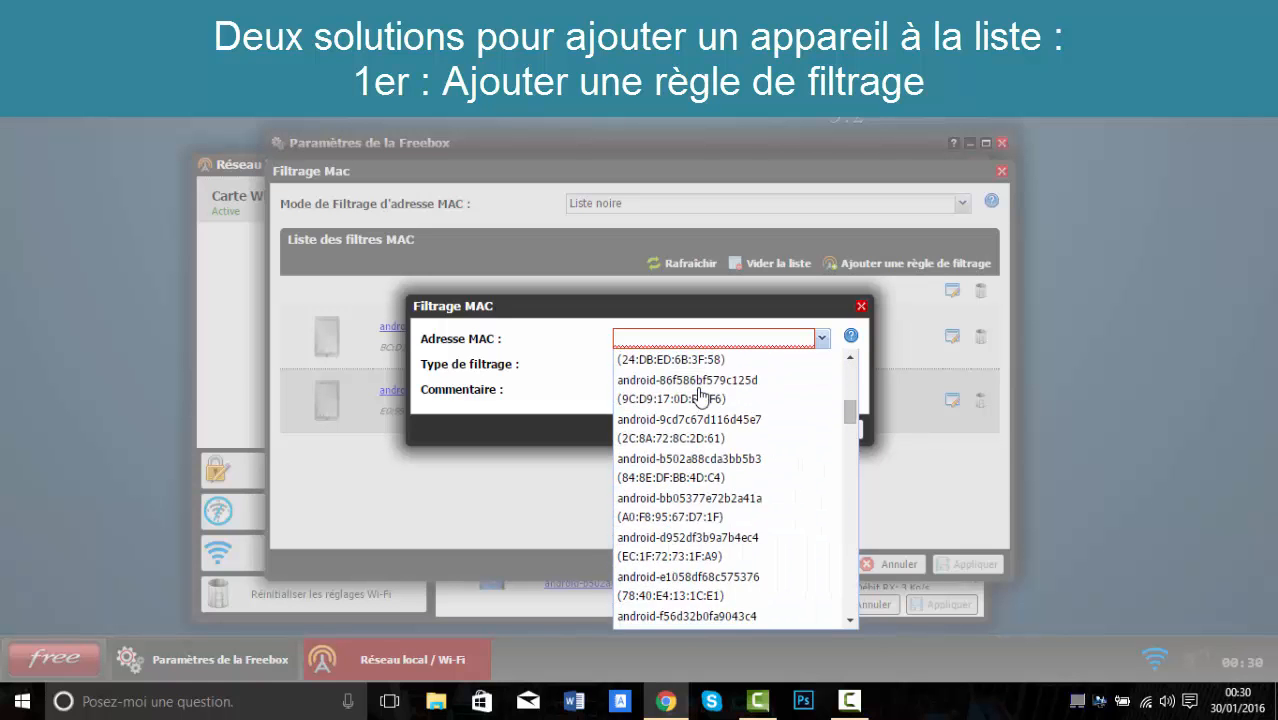
{"action": "scroll", "coordinate": [695, 410], "scroll_direction": "up", "scroll_amount": 3}
{"action": "scroll", "coordinate": [698, 398], "scroll_direction": "down", "scroll_amount": 3}
{"action": "scroll", "coordinate": [700, 400], "scroll_direction": "down", "scroll_amount": 3}
{"action": "scroll", "coordinate": [699, 405], "scroll_direction": "up", "scroll_amount": 3}
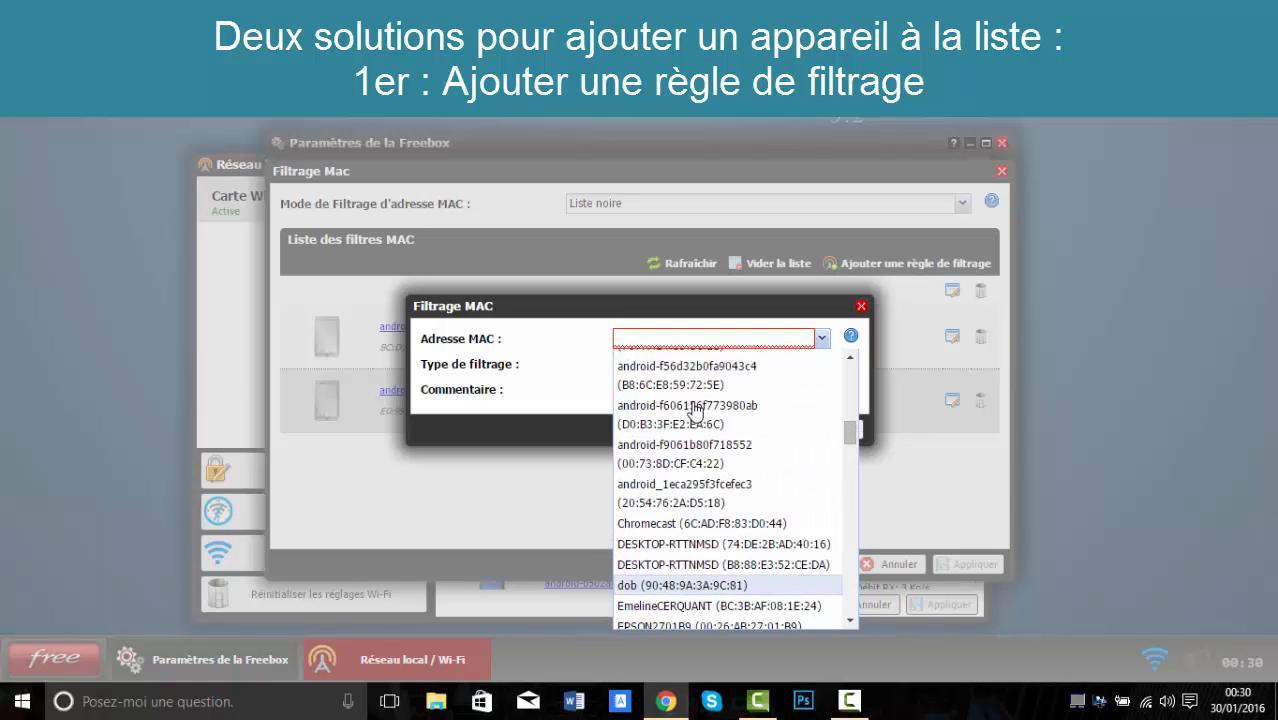
{"action": "left_click", "coordinate": [568, 371]}
{"action": "left_click", "coordinate": [861, 306]}
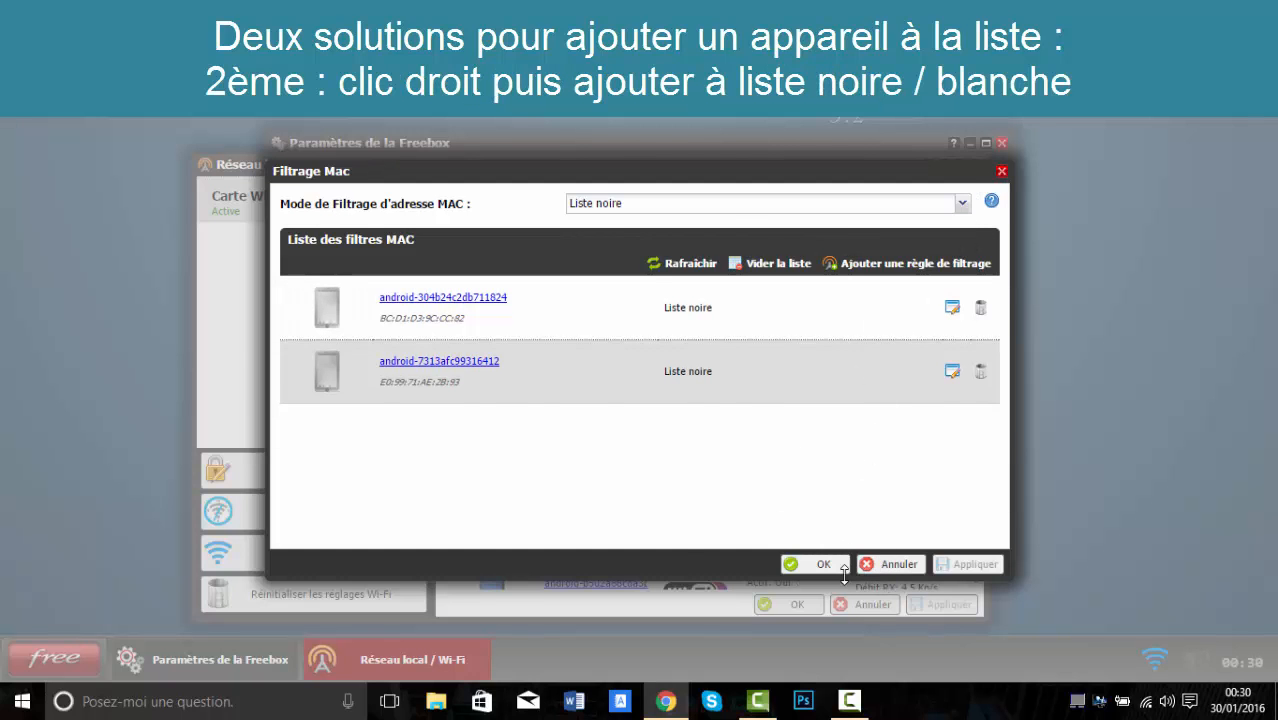
{"action": "left_click", "coordinate": [882, 566]}
Step: Add the associated station android-5c33538a9130b5a0 to the Liste noire, save the rule and confirm the MAC filtering settings
{"action": "scroll", "coordinate": [800, 440], "scroll_direction": "down", "scroll_amount": 2}
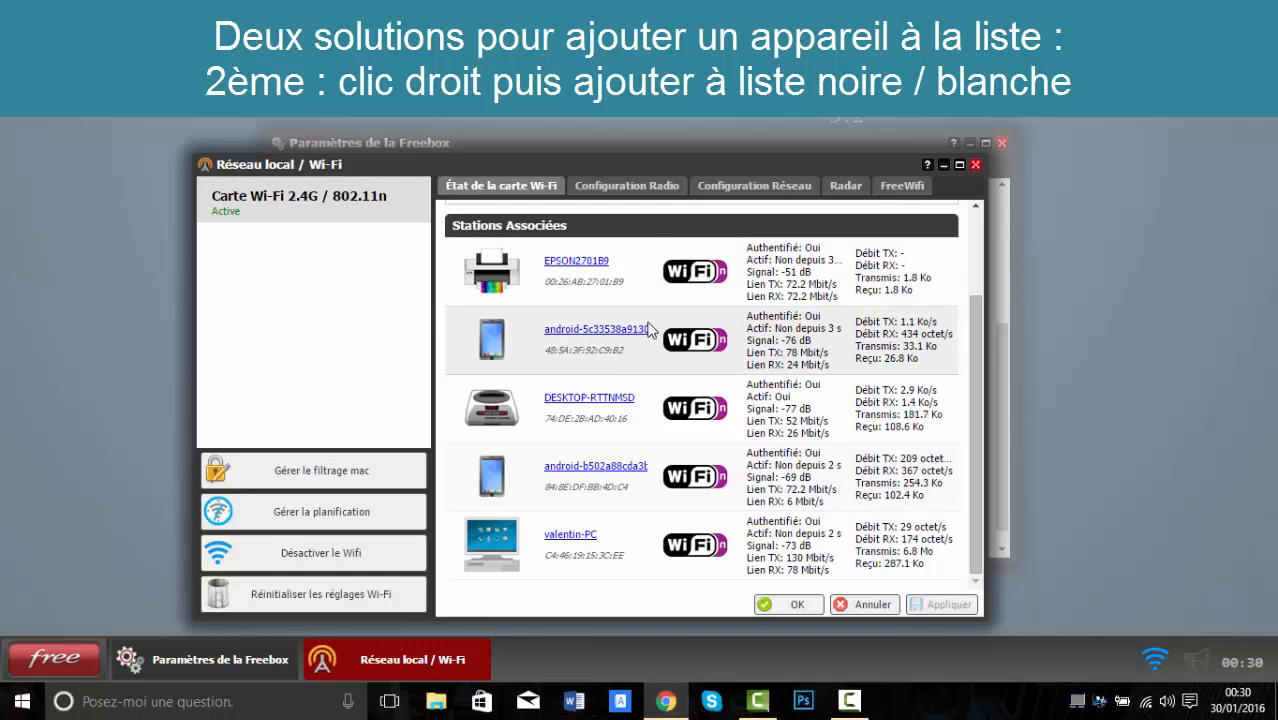
{"action": "right_click", "coordinate": [588, 346]}
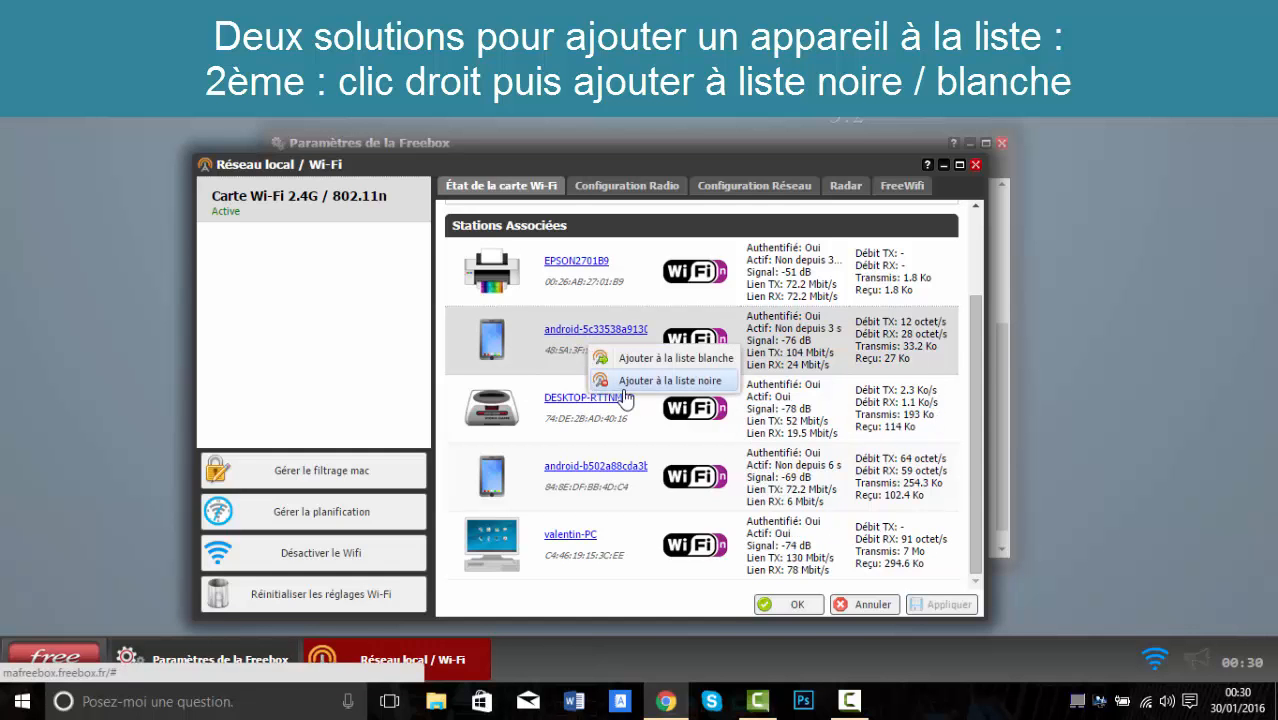
{"action": "left_click", "coordinate": [624, 386]}
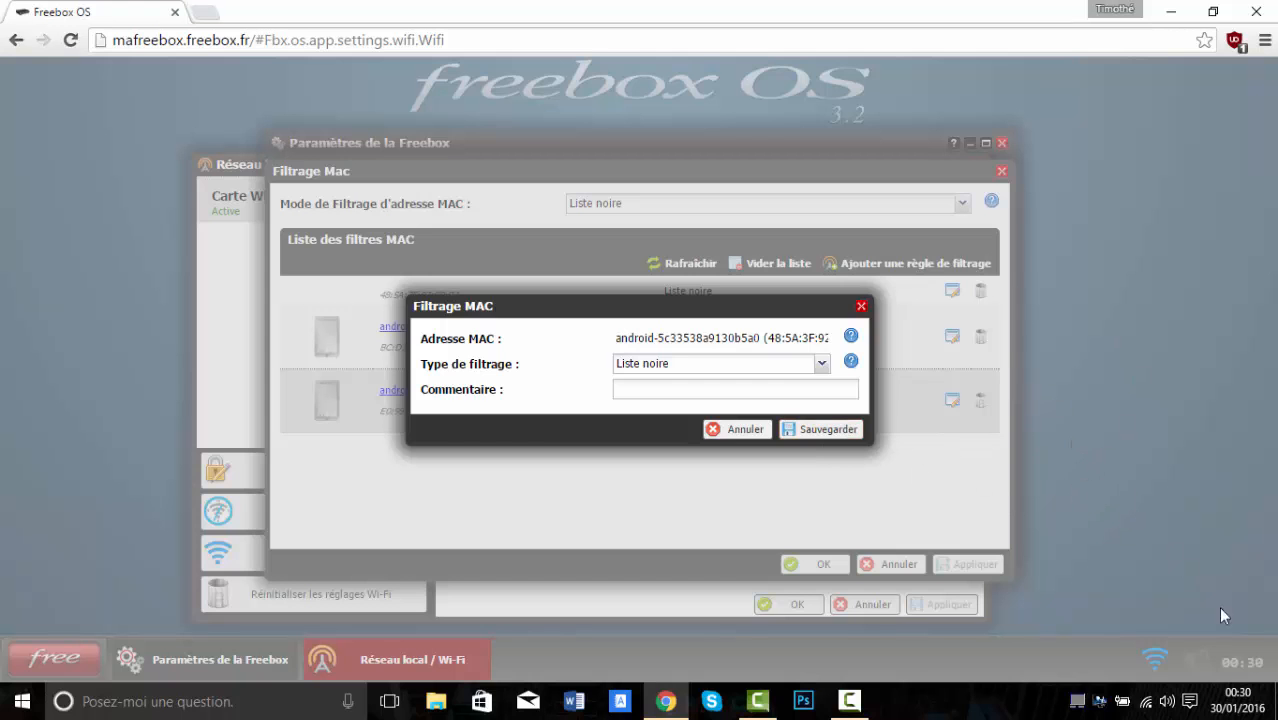
{"action": "left_click", "coordinate": [1146, 704]}
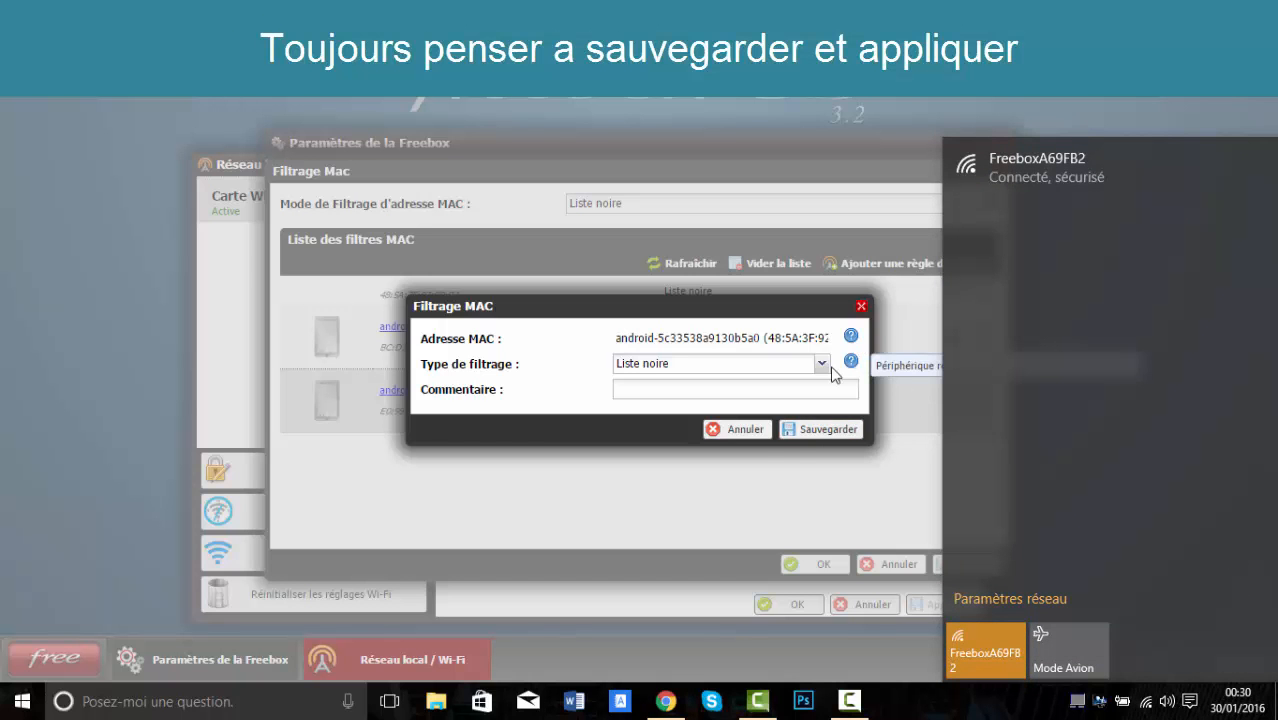
{"action": "left_click", "coordinate": [816, 430]}
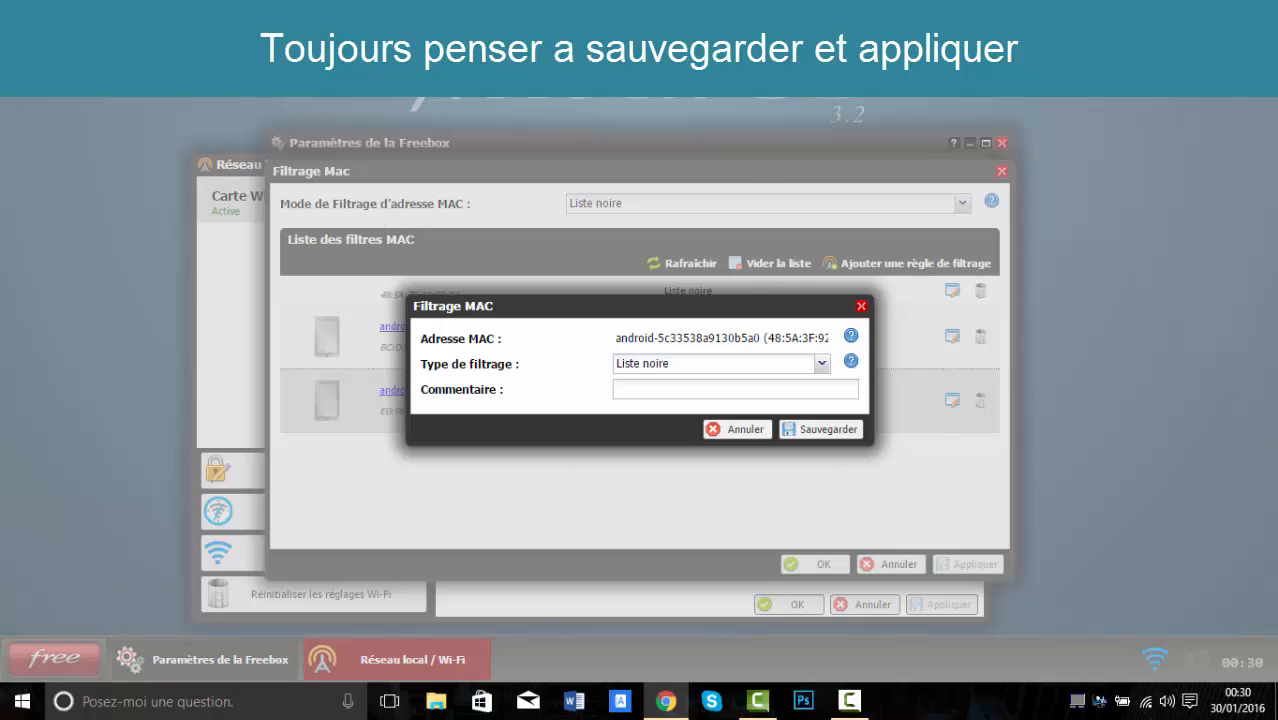
{"action": "left_click", "coordinate": [820, 429]}
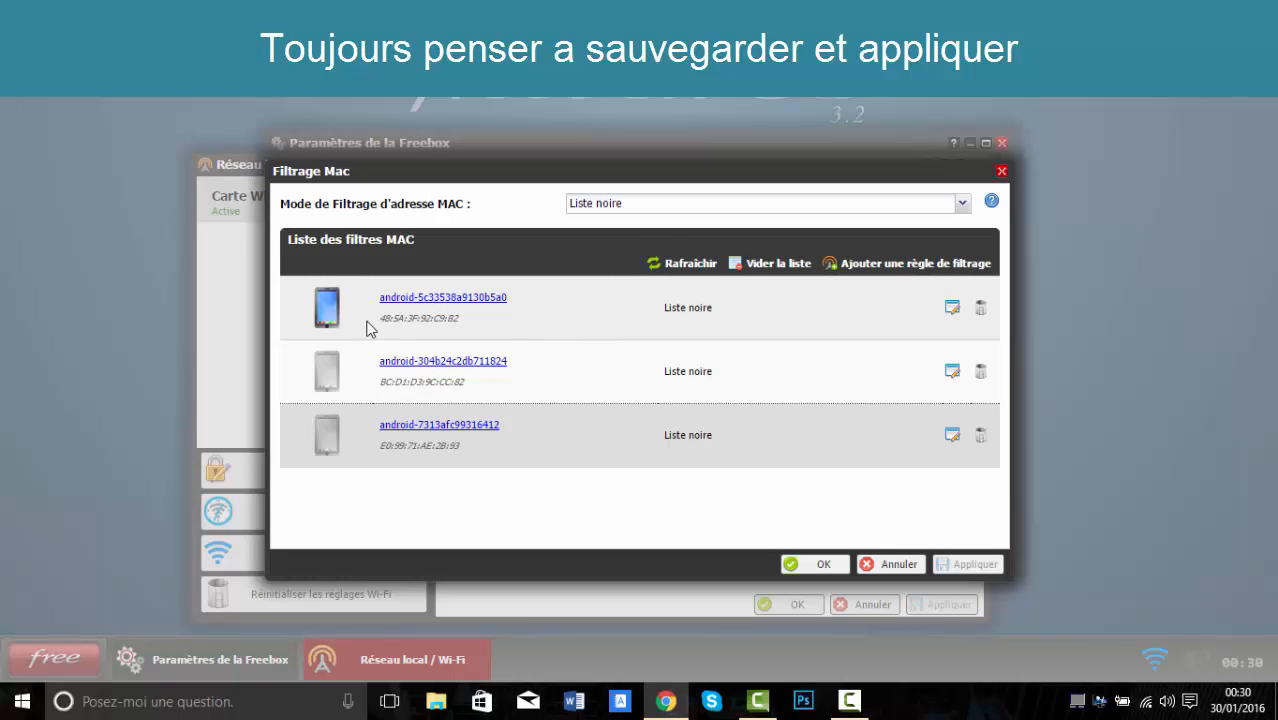
{"action": "left_click", "coordinate": [816, 566]}
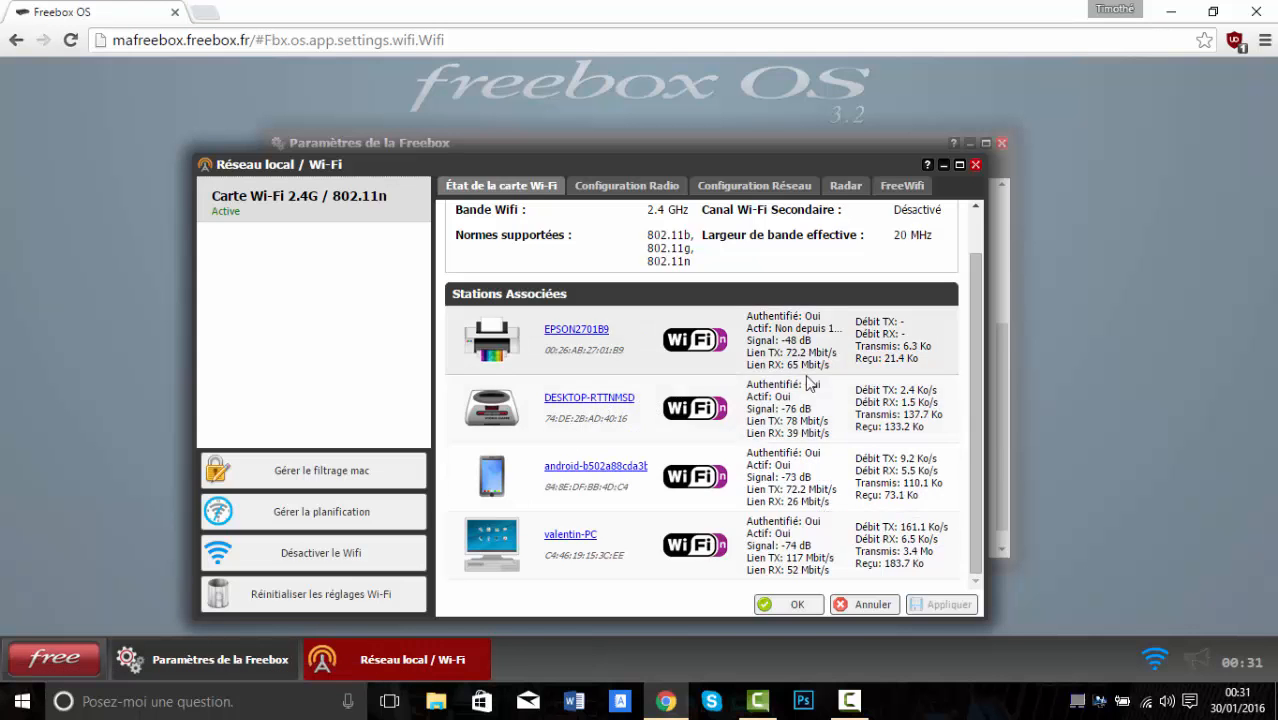
Step: View the filter list options available for the associated station DESKTOP-RTTNMSD
{"action": "right_click", "coordinate": [625, 408]}
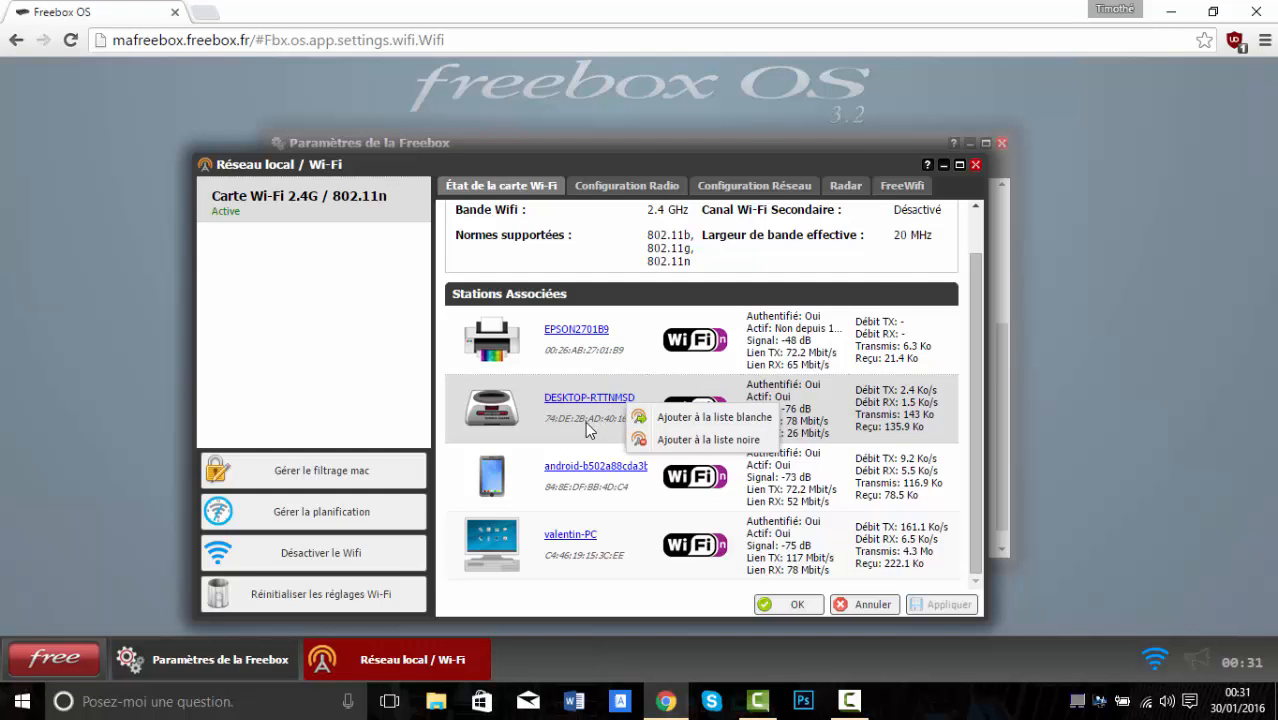
{"action": "double_click", "coordinate": [587, 428]}
{"action": "left_click", "coordinate": [672, 578]}
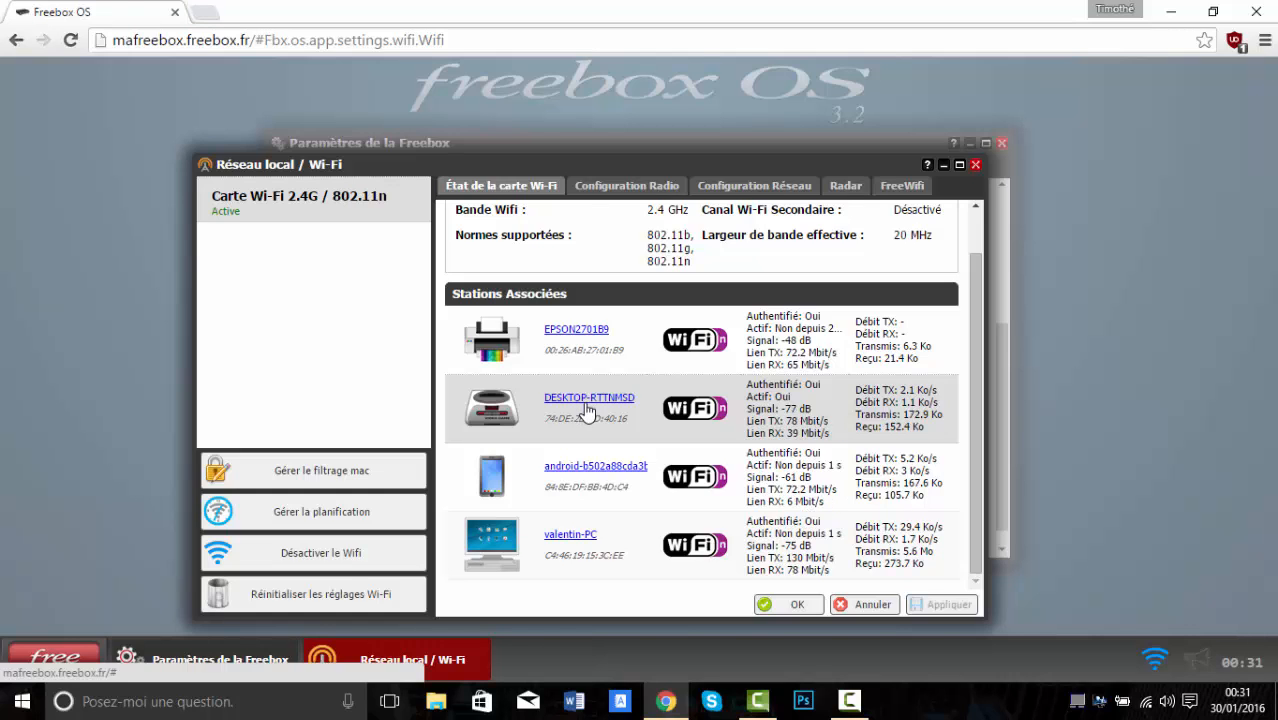
{"action": "right_click", "coordinate": [558, 418]}
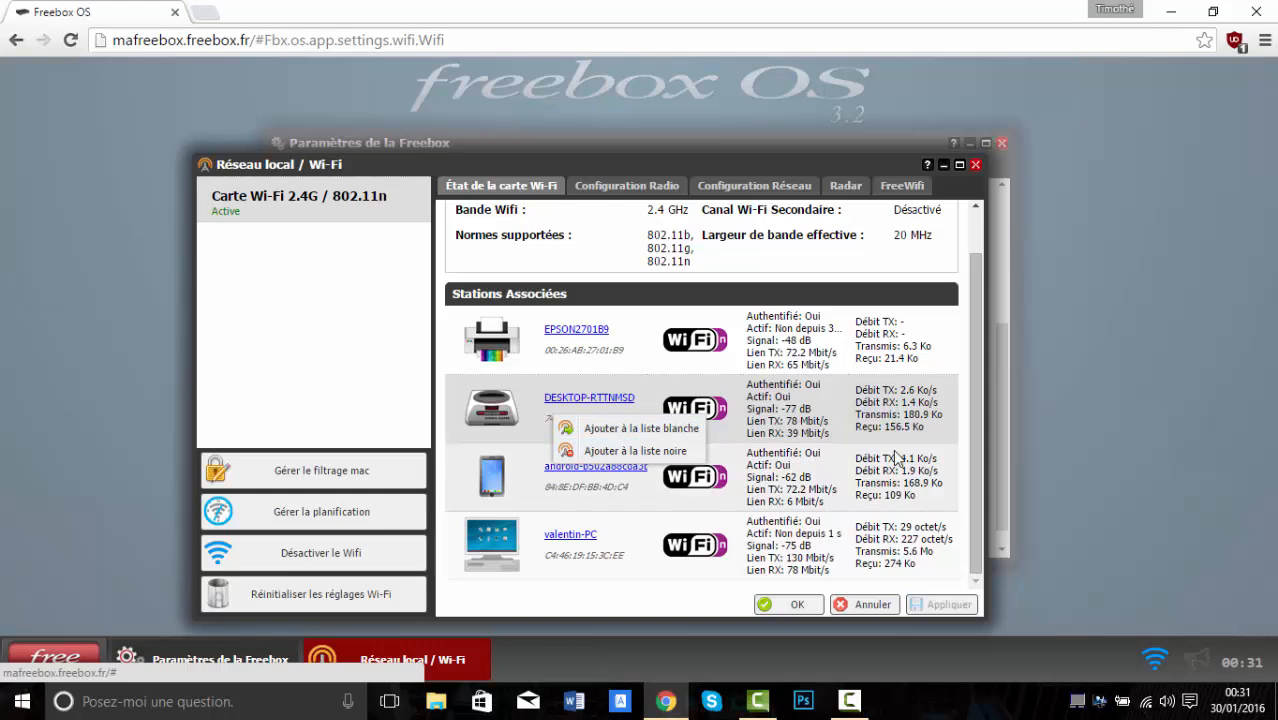
Step: Review the filtering modes in the MAC filtering settings and confirm the dialog with Liste noire selected
{"action": "left_click", "coordinate": [335, 468]}
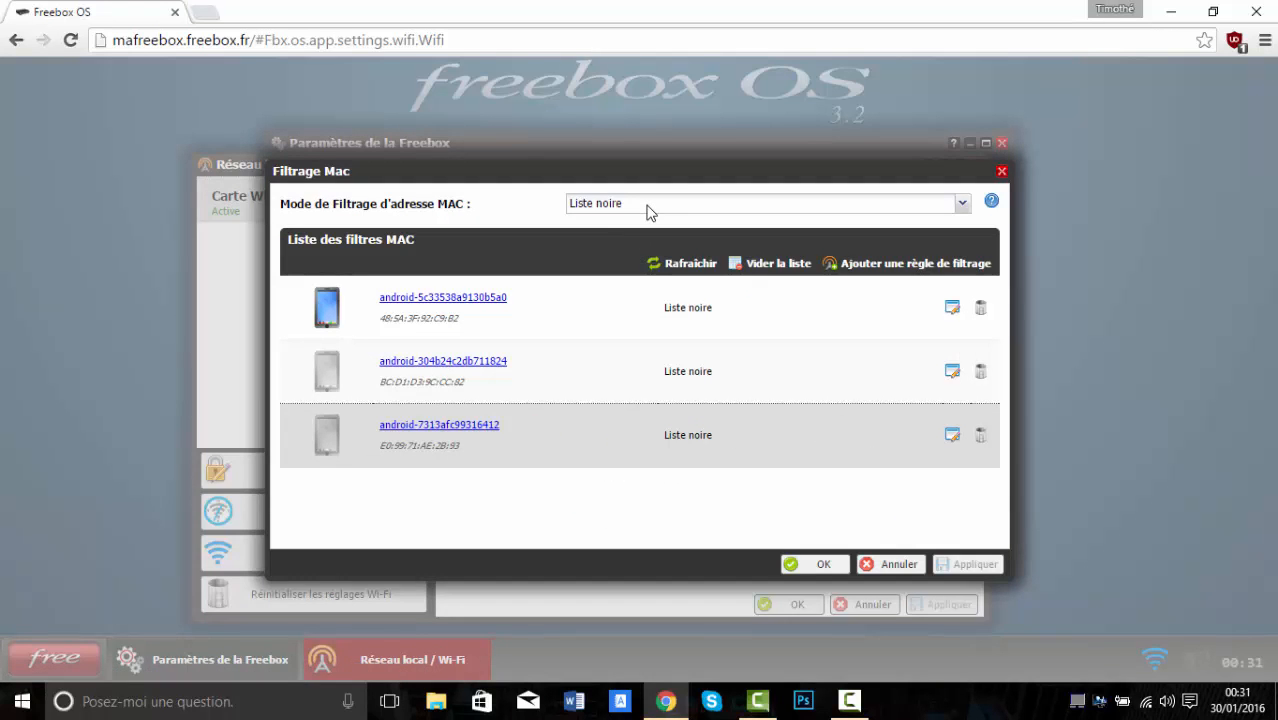
{"action": "left_click", "coordinate": [650, 206]}
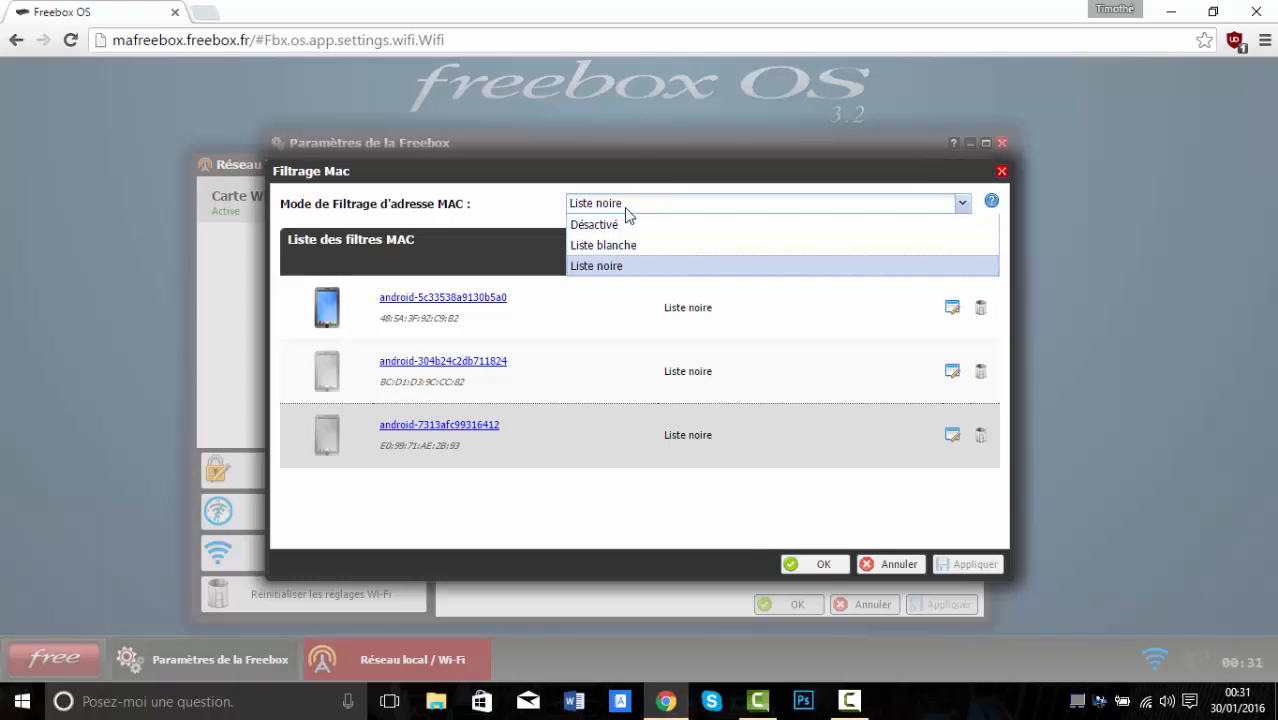
{"action": "left_click", "coordinate": [628, 208]}
{"action": "left_click", "coordinate": [825, 566]}
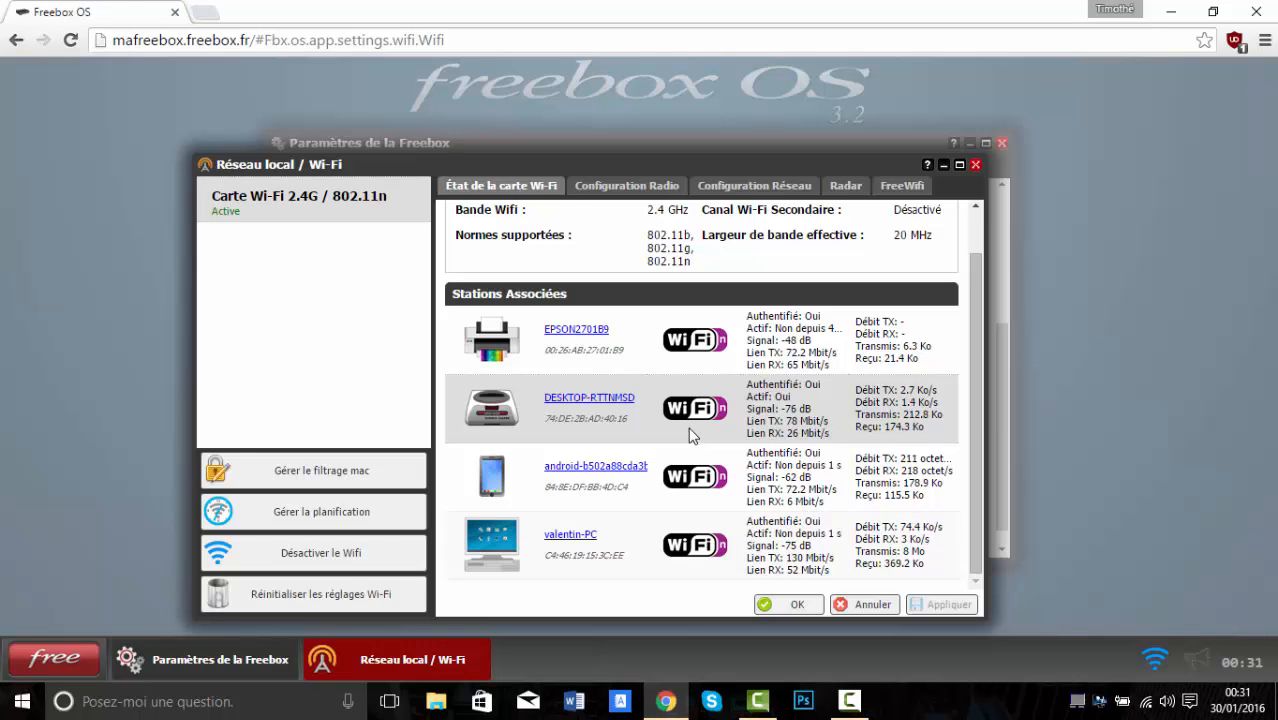
Step: Confirm and close the Wi-Fi settings, close the Freebox settings and minimize the browser
{"action": "left_click", "coordinate": [792, 605]}
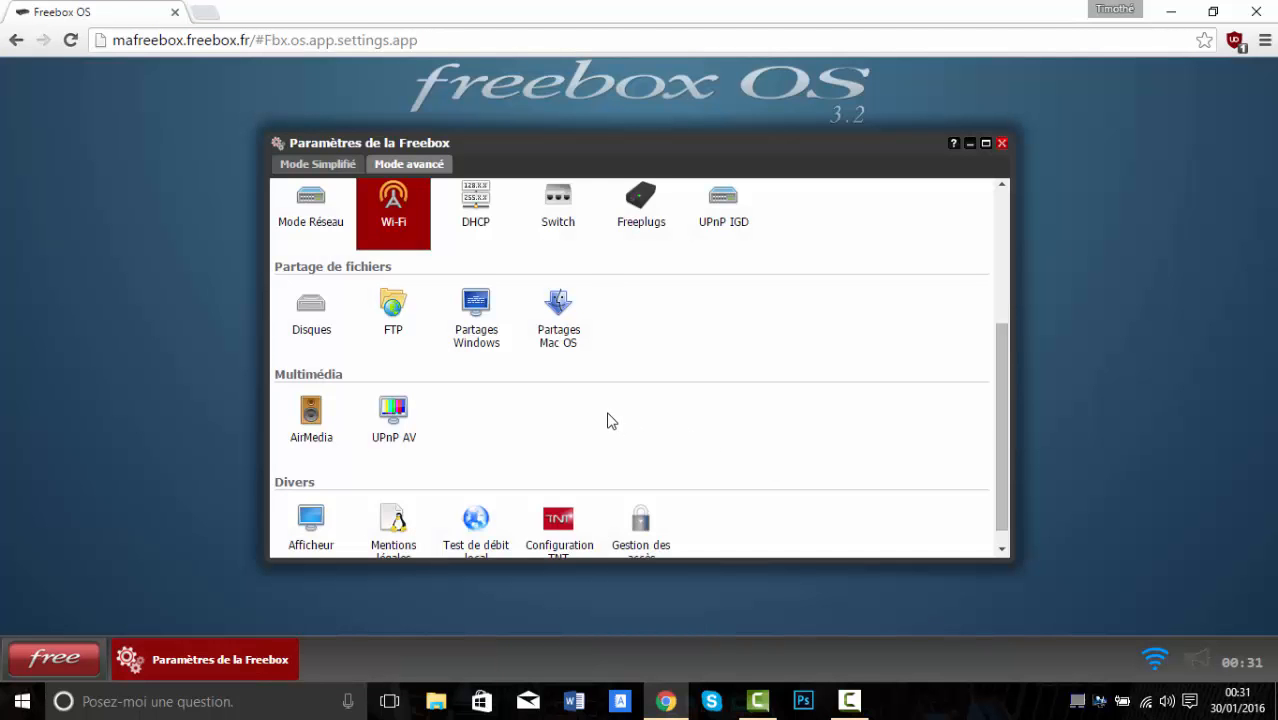
{"action": "left_click", "coordinate": [1001, 144]}
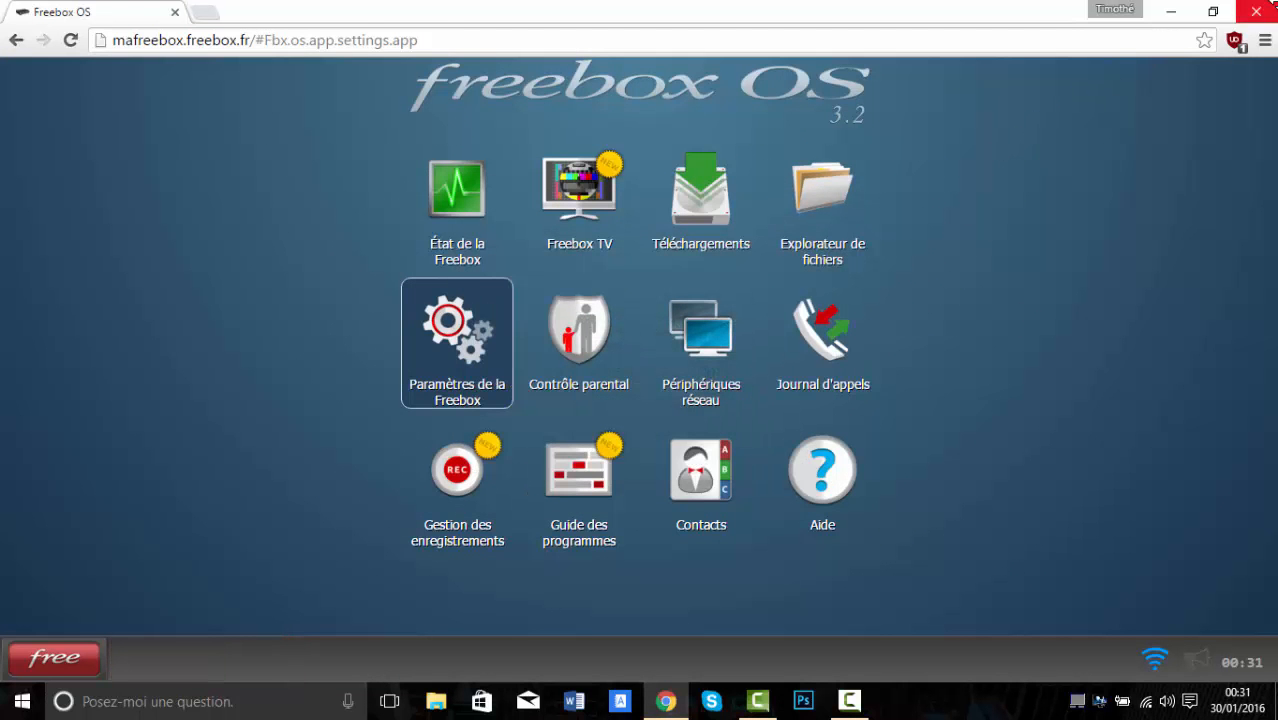
{"action": "left_click", "coordinate": [1171, 11]}
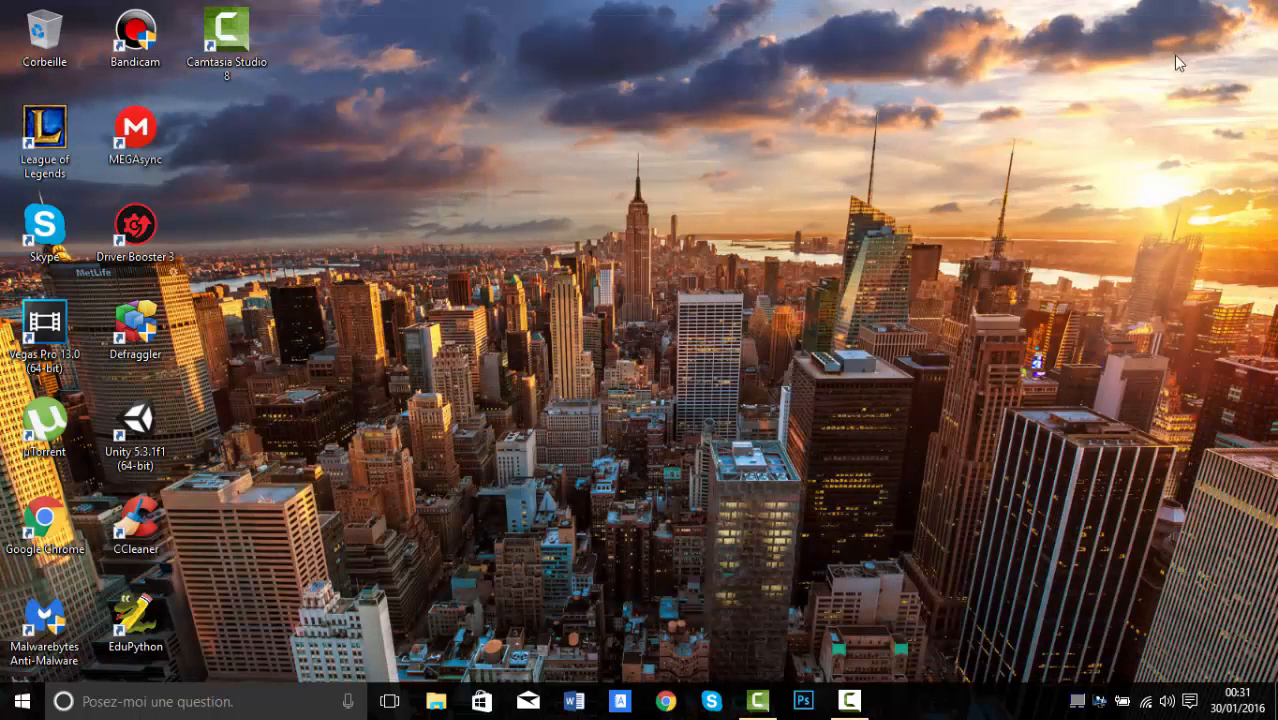